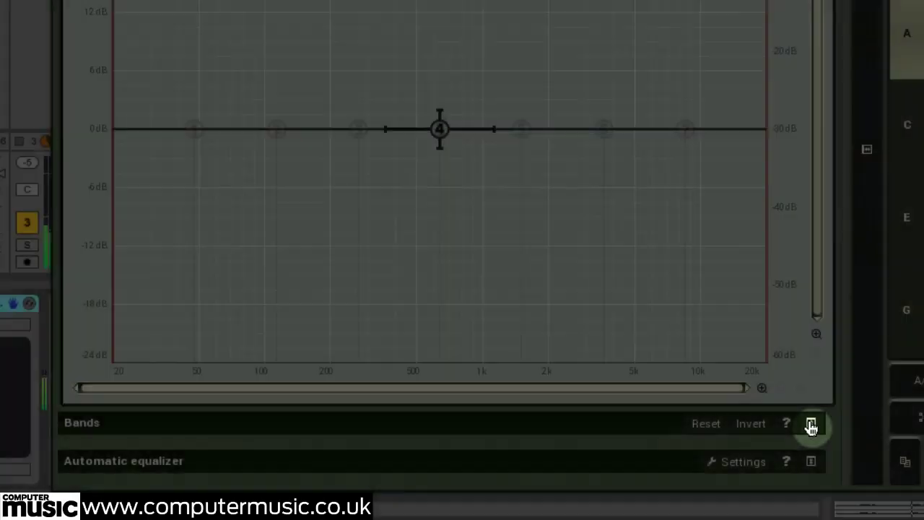
Step: Show the band parameter list and enable band 6 at 3557 Hz, toggling it off and on to compare
click(810, 426)
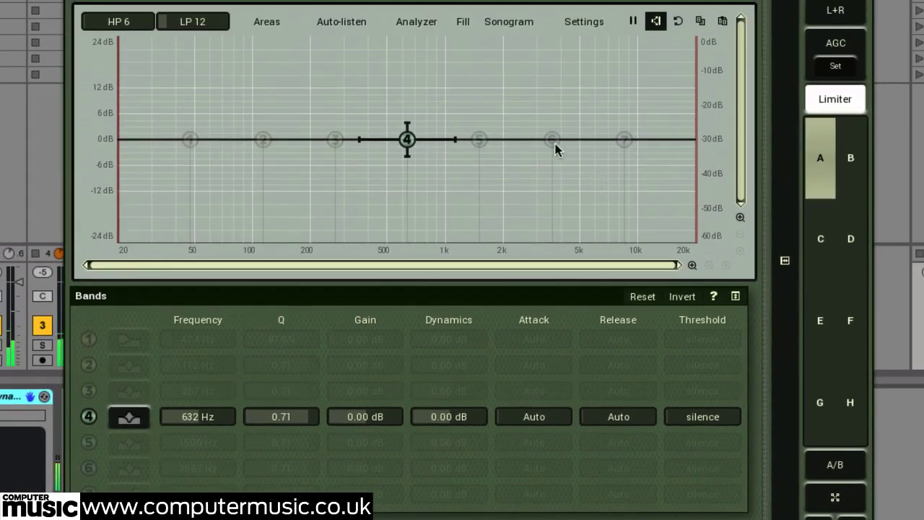
click(552, 140)
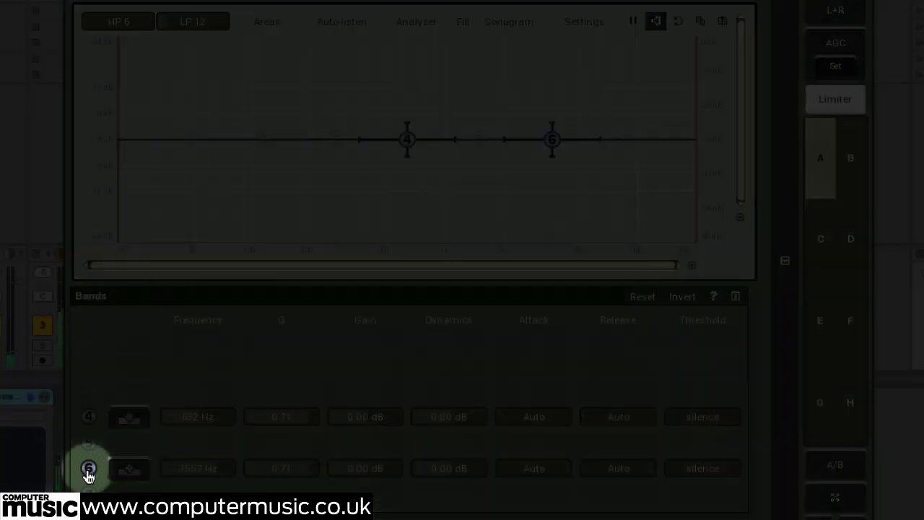
click(88, 470)
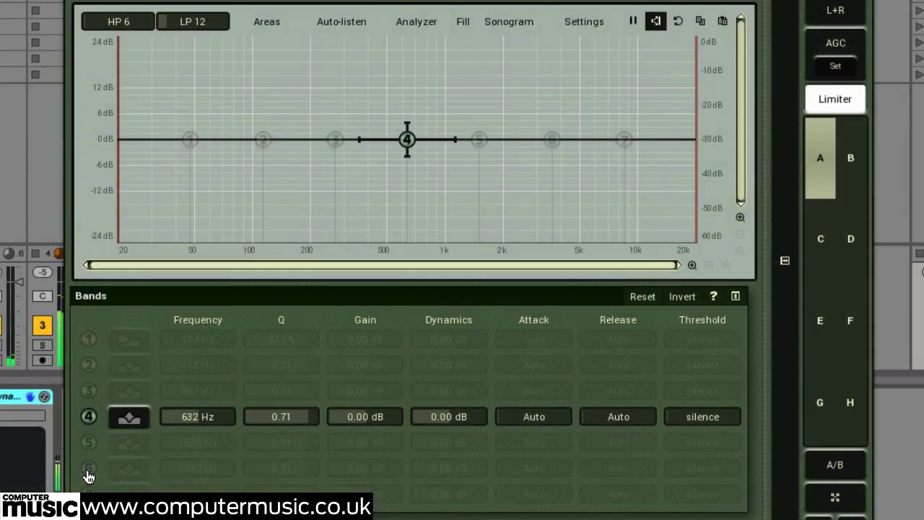
click(89, 470)
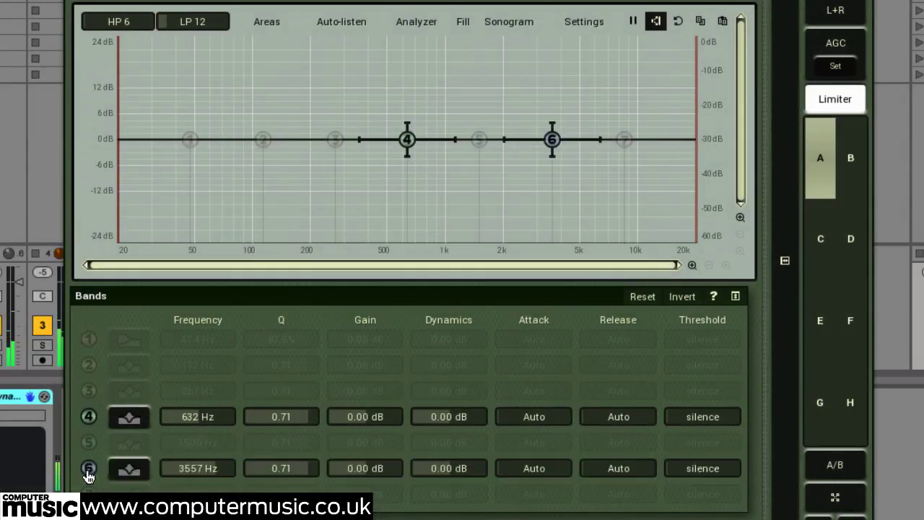
click(88, 470)
click(88, 470)
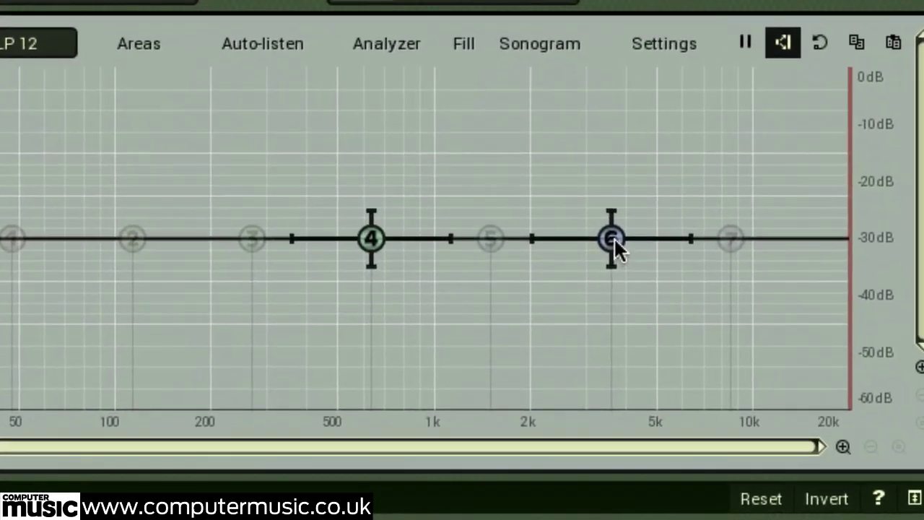
Step: Narrow band 6 into a +9.27 dB peak at Q 2.41 and 4058 Hz, with +0.19 dB dynamics
drag(614, 238, 637, 192)
drag(715, 189, 571, 182)
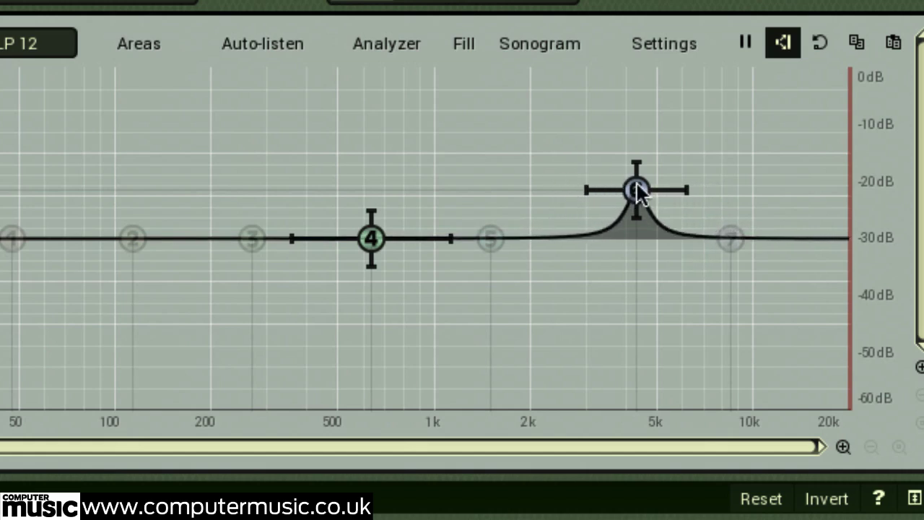
drag(636, 190, 695, 158)
drag(645, 132, 642, 173)
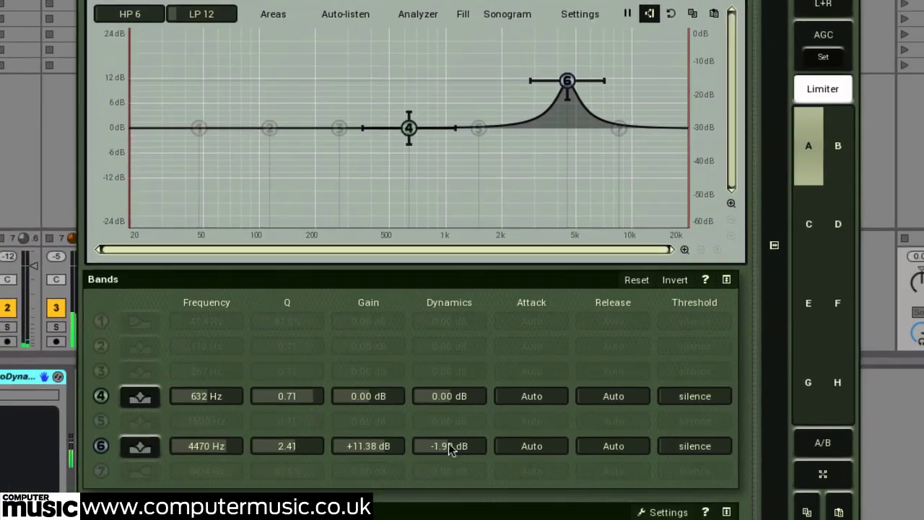
drag(449, 448, 471, 431)
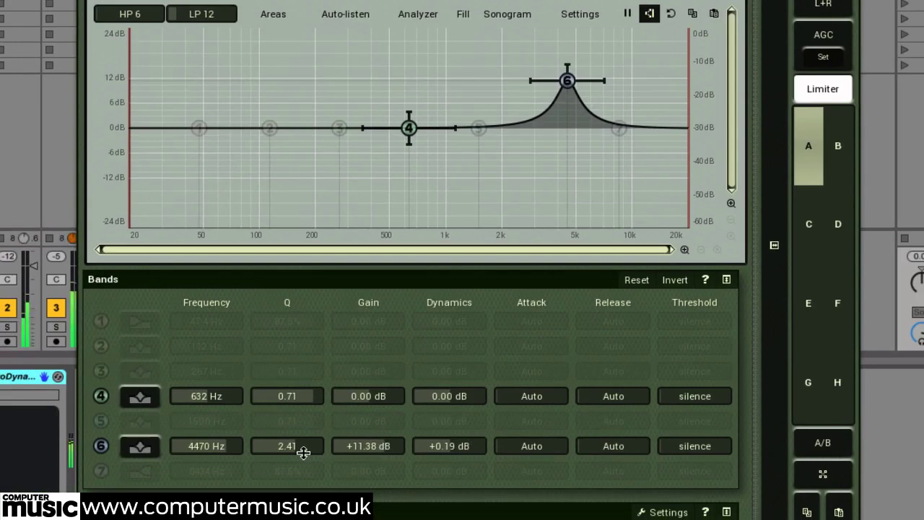
drag(383, 446, 383, 470)
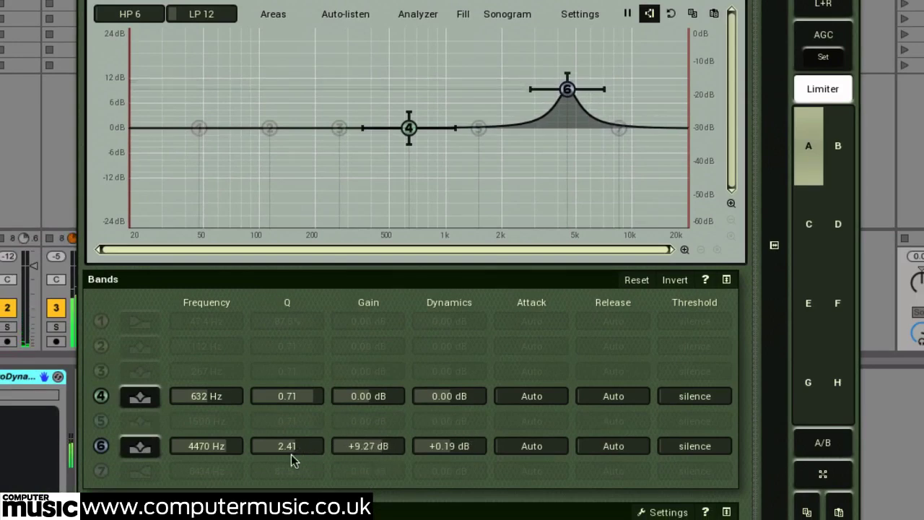
drag(209, 454, 244, 461)
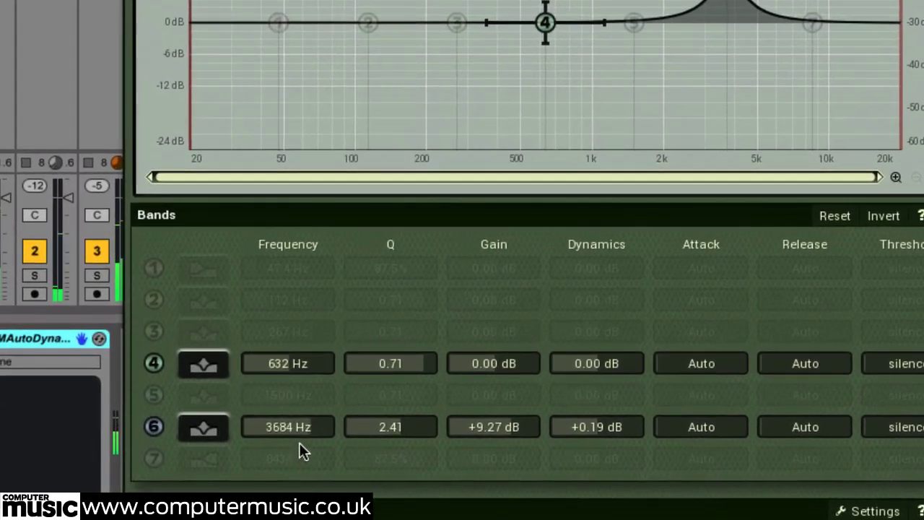
Step: Enter an exact frequency of 4000 Hz for band 6
drag(300, 444, 304, 436)
double_click(302, 431)
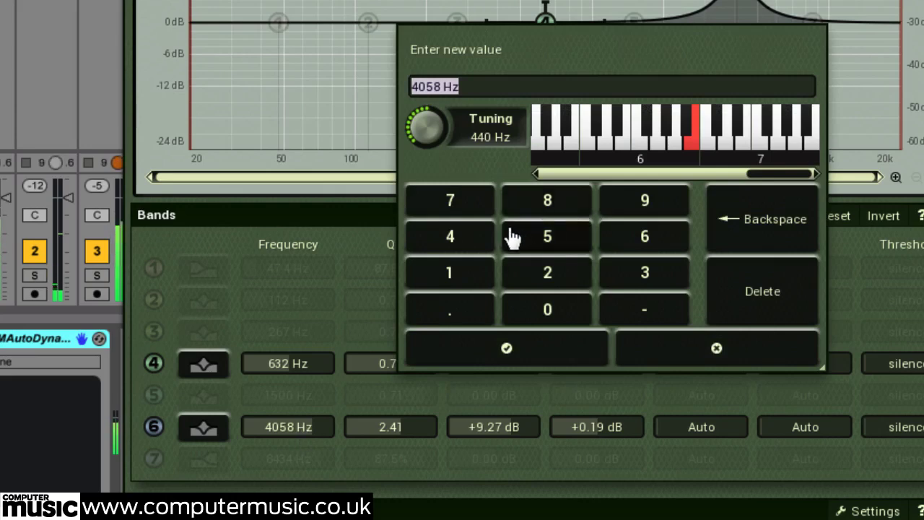
click(491, 242)
click(561, 318)
click(561, 318)
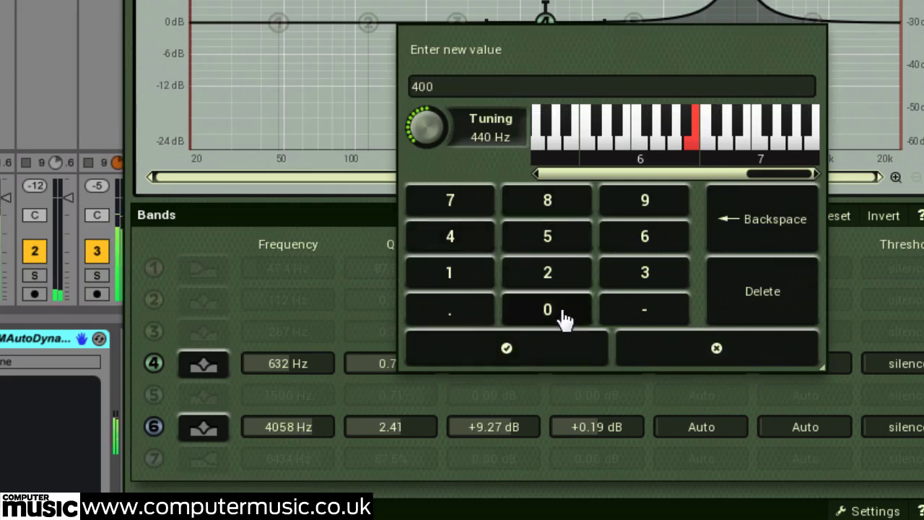
click(562, 318)
click(576, 345)
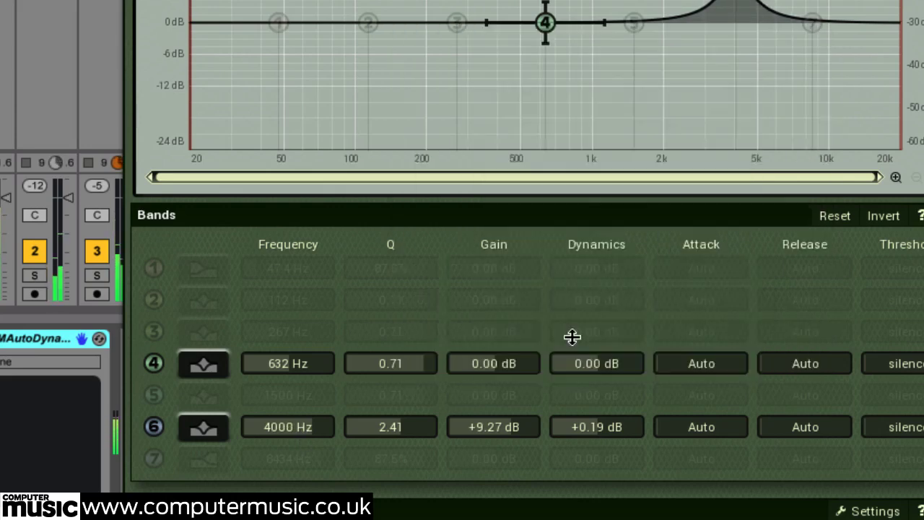
Step: Set band 6's Q to exactly 3.00
double_click(409, 426)
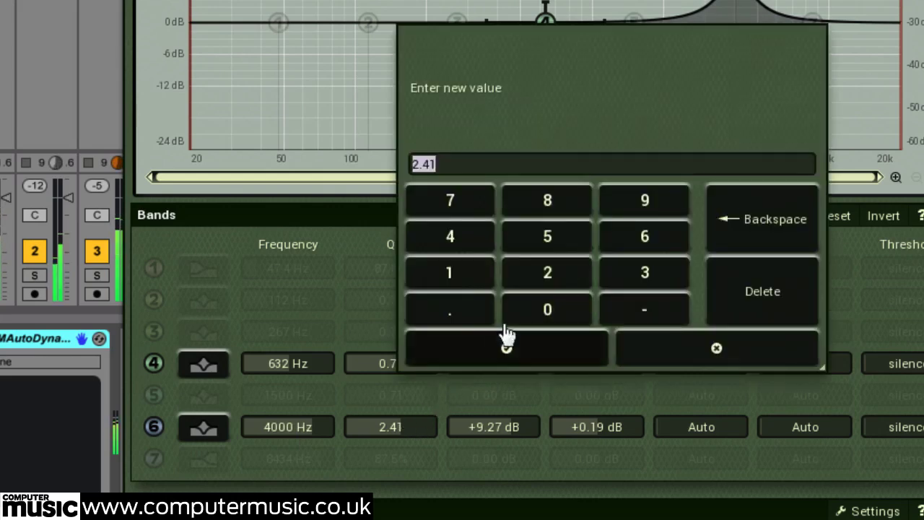
click(657, 274)
click(553, 351)
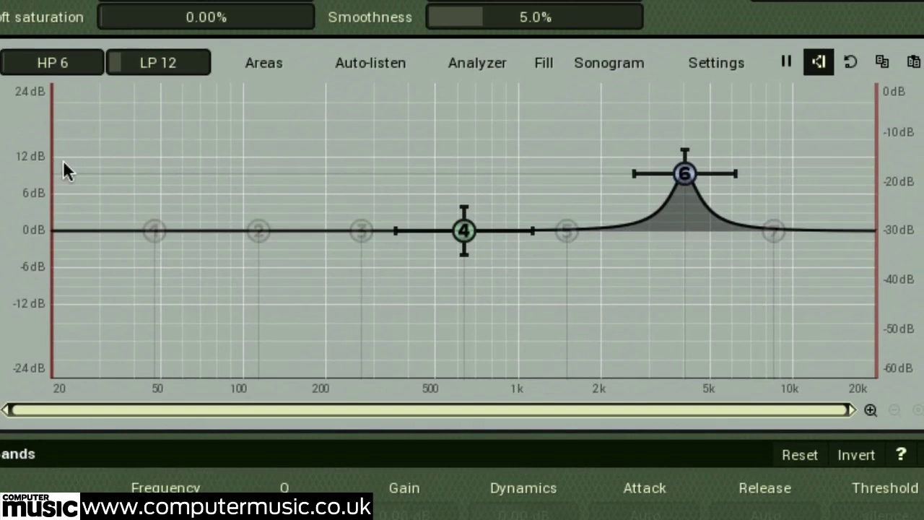
Step: Drag the high-pass cutoff up and back, and pull the low-pass down to about 3 kHz
drag(58, 165, 458, 165)
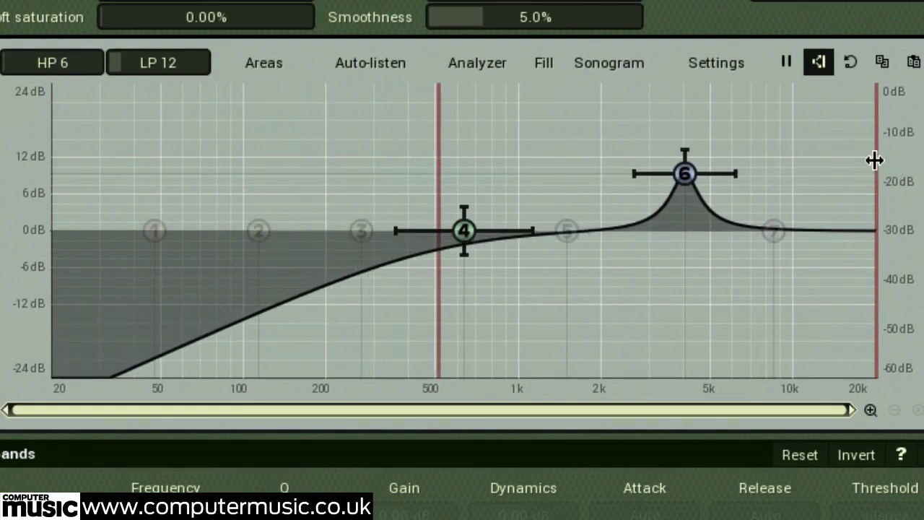
drag(875, 160, 650, 167)
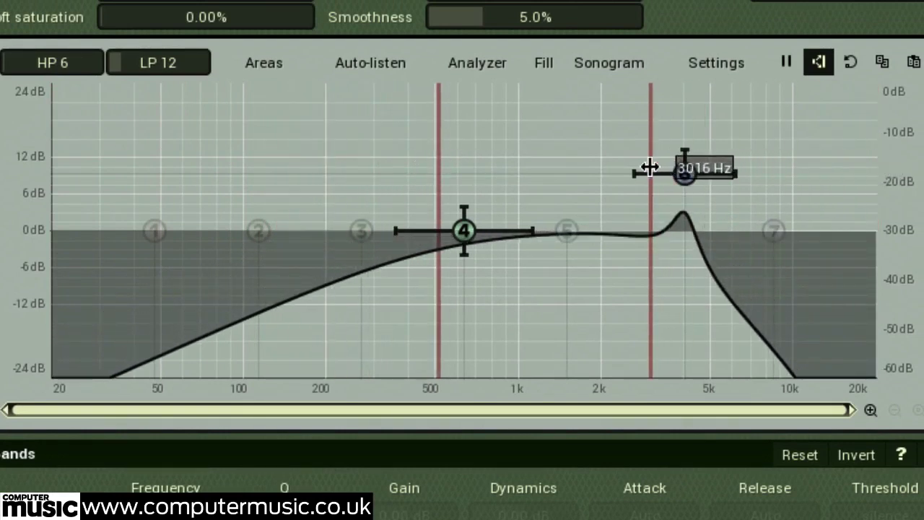
drag(437, 176, 265, 166)
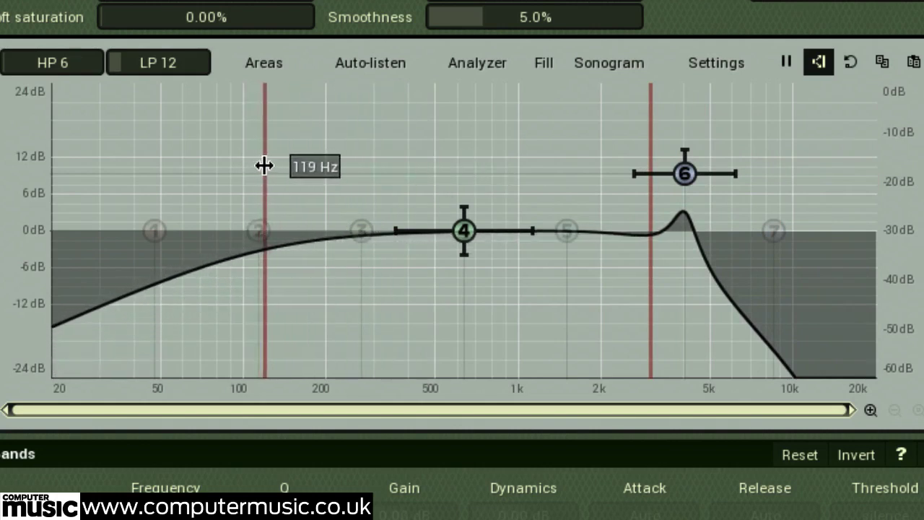
Step: Try the HP 120 and HP 72 slopes, settle on HP 24, and set the cutoff near 85 Hz
click(51, 64)
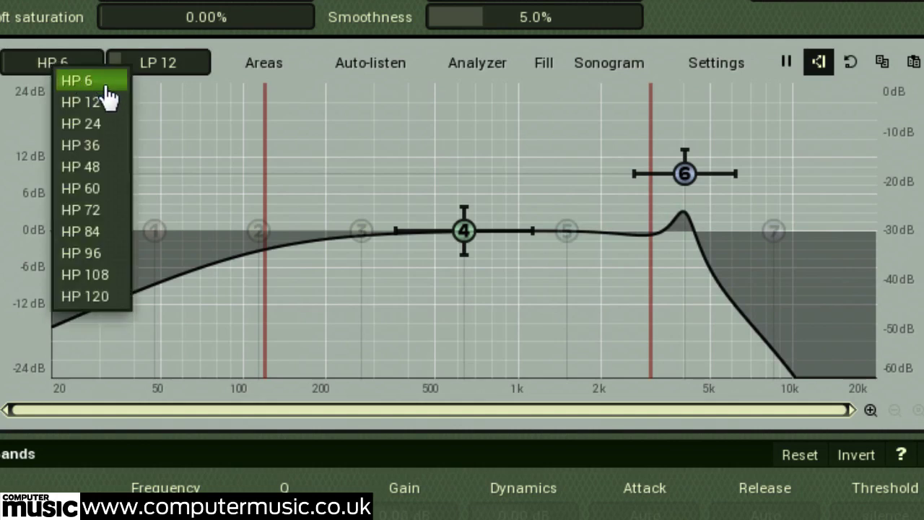
click(109, 302)
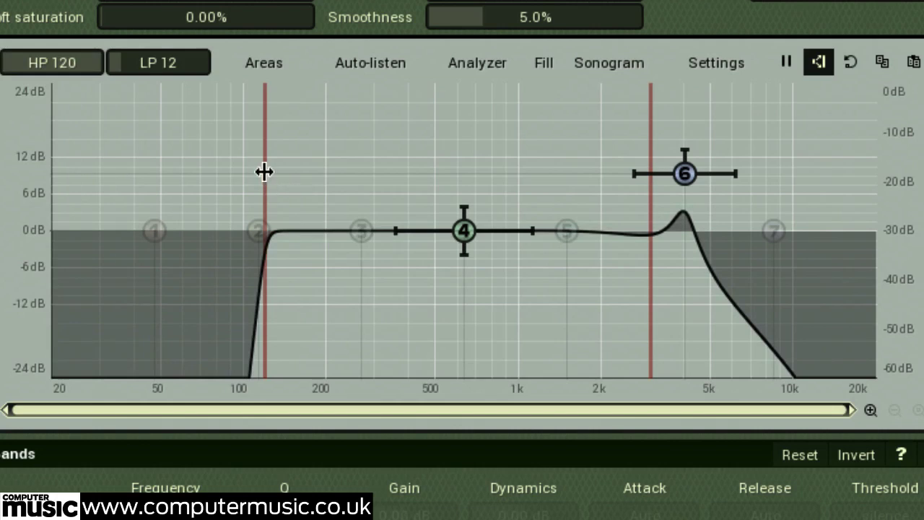
drag(264, 171, 302, 162)
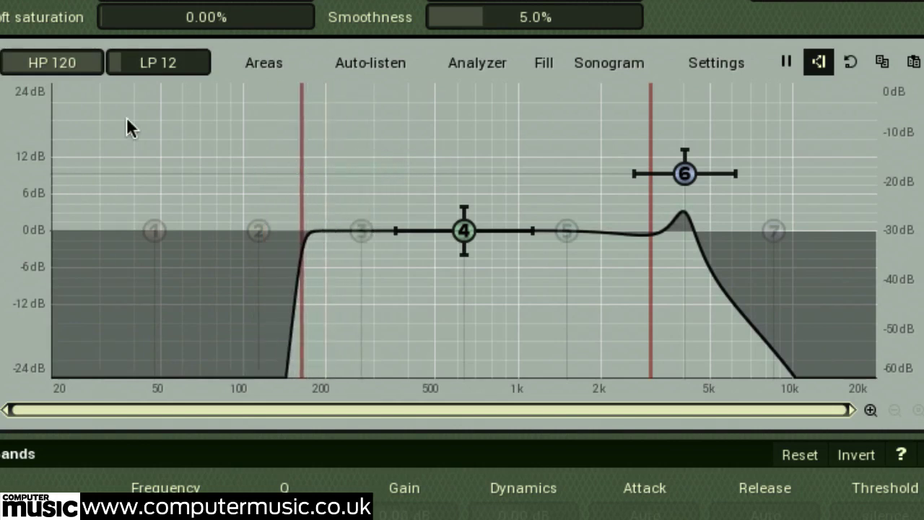
click(56, 66)
click(99, 209)
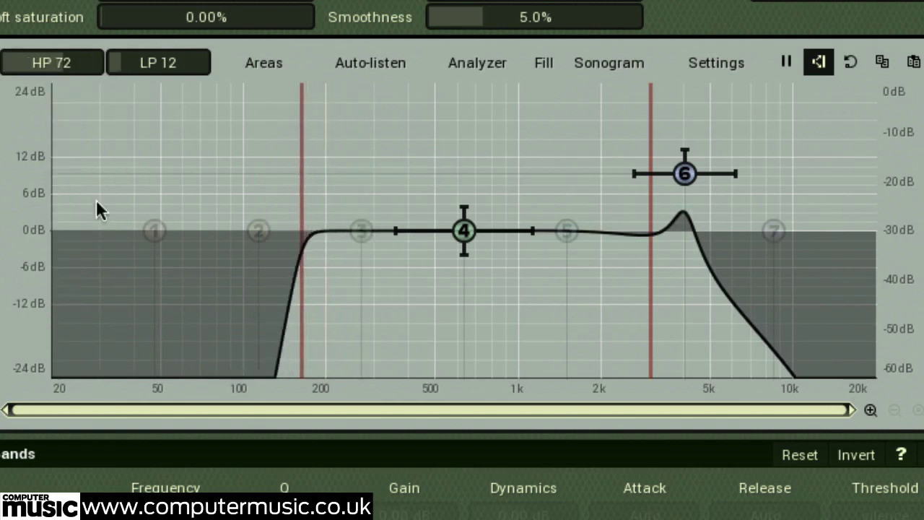
click(46, 65)
click(82, 118)
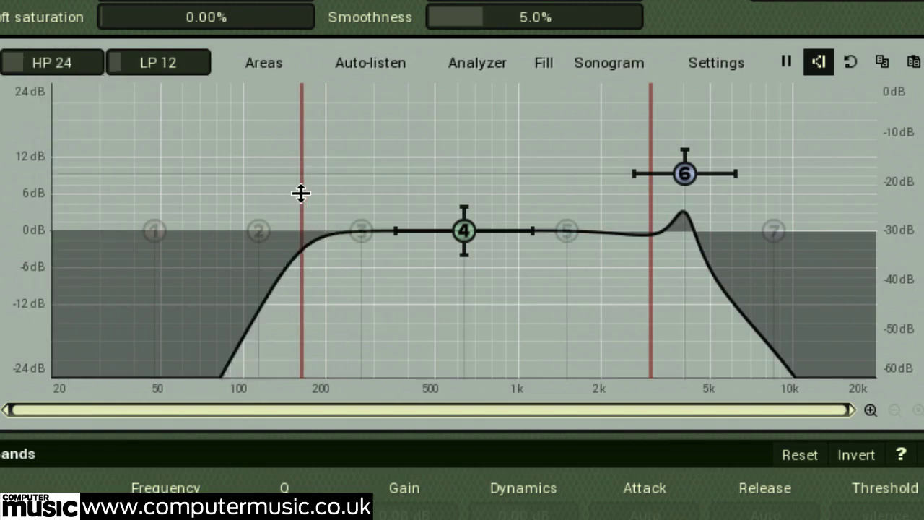
drag(298, 182, 223, 194)
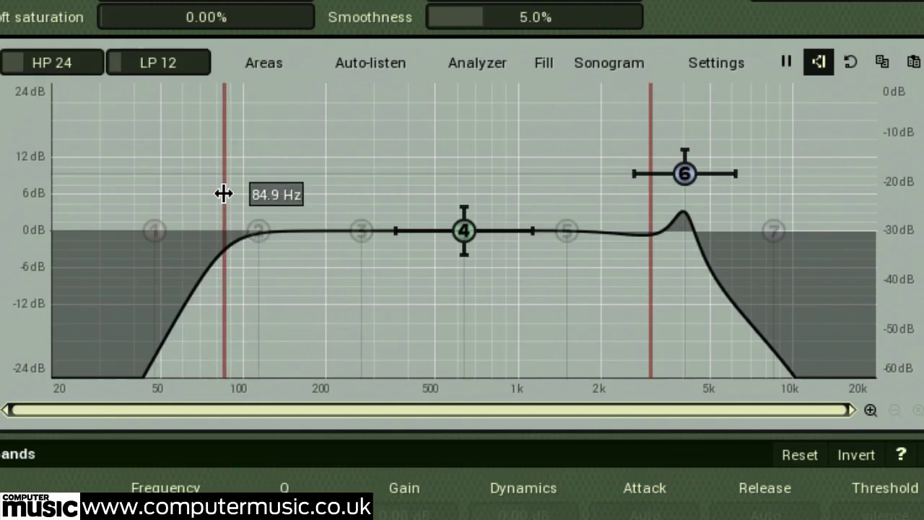
Step: Raise the low-pass to about 4.9 kHz and audition band 6 at 3691 Hz and band 4 at 711 Hz
drag(648, 128, 696, 128)
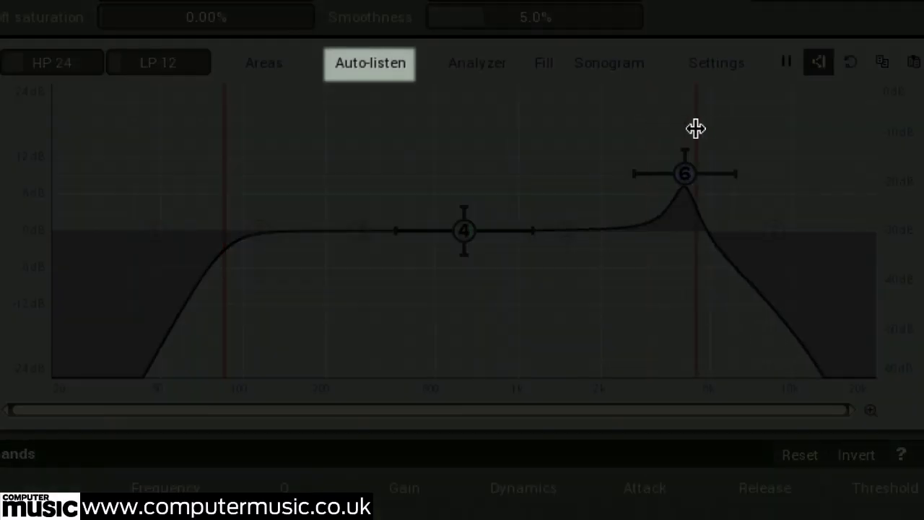
click(378, 76)
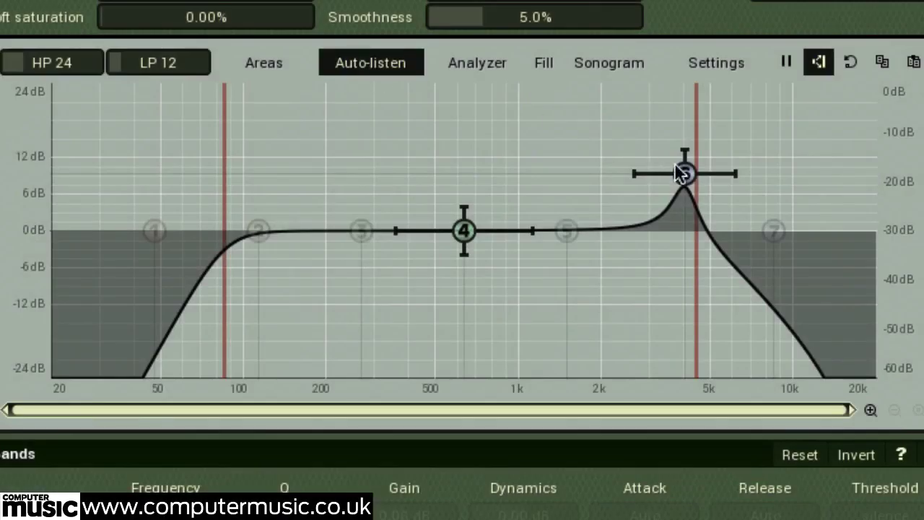
drag(686, 179, 683, 178)
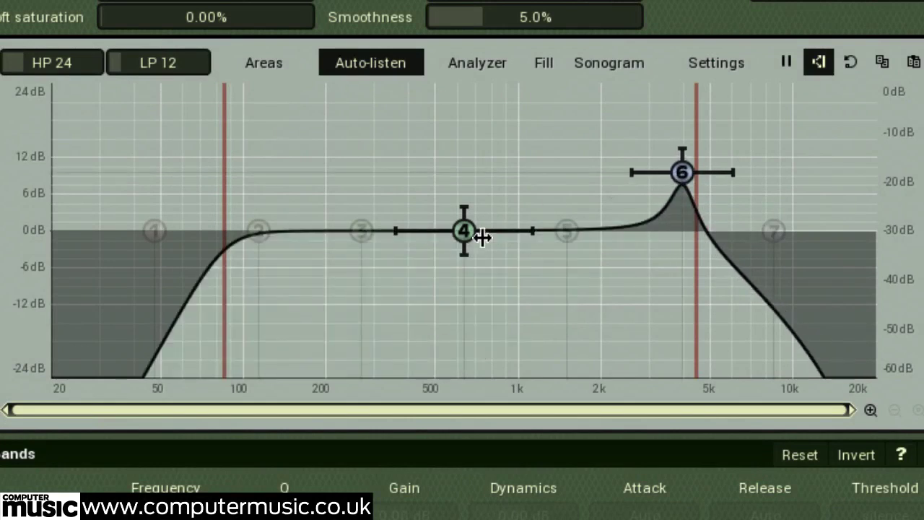
mouse_move(467, 233)
mouse_down()
mouse_move(478, 235)
mouse_move(413, 236)
mouse_move(455, 238)
mouse_up()
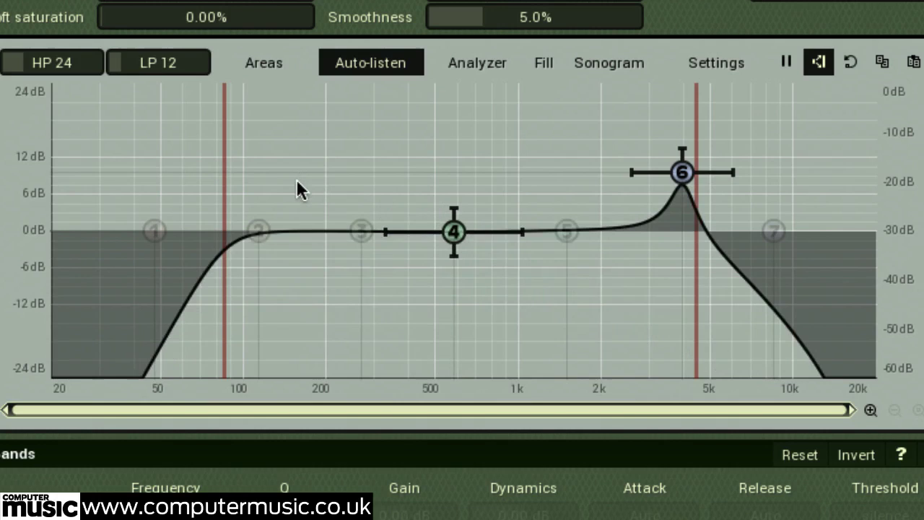
Step: Sweep-audition the mix from 157 Hz up to about 6.5 kHz, then around 1389 Hz
drag(296, 188, 444, 190)
drag(153, 146, 795, 153)
drag(740, 143, 655, 139)
mouse_move(562, 145)
mouse_down()
mouse_move(557, 94)
mouse_move(556, 128)
mouse_up()
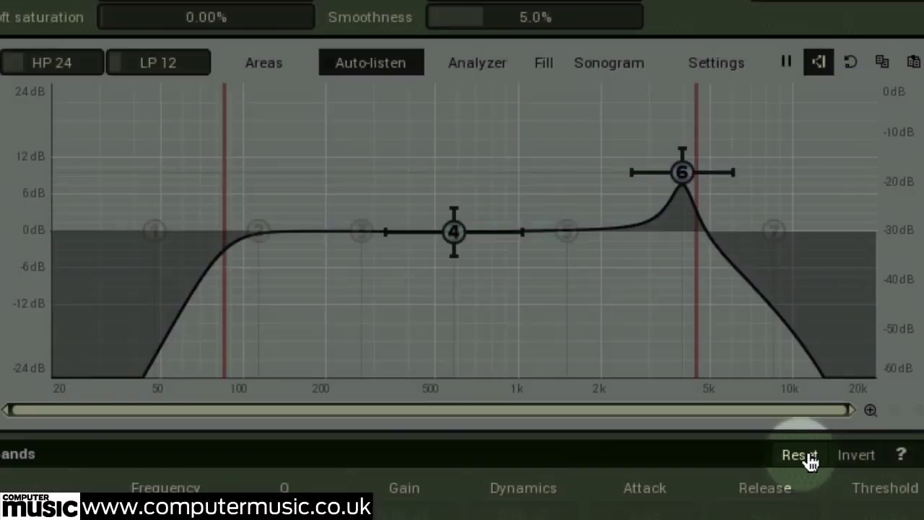
Step: Reset the bands, open the filters to 20 Hz and 20 kHz, and test a band 4 boost
click(809, 456)
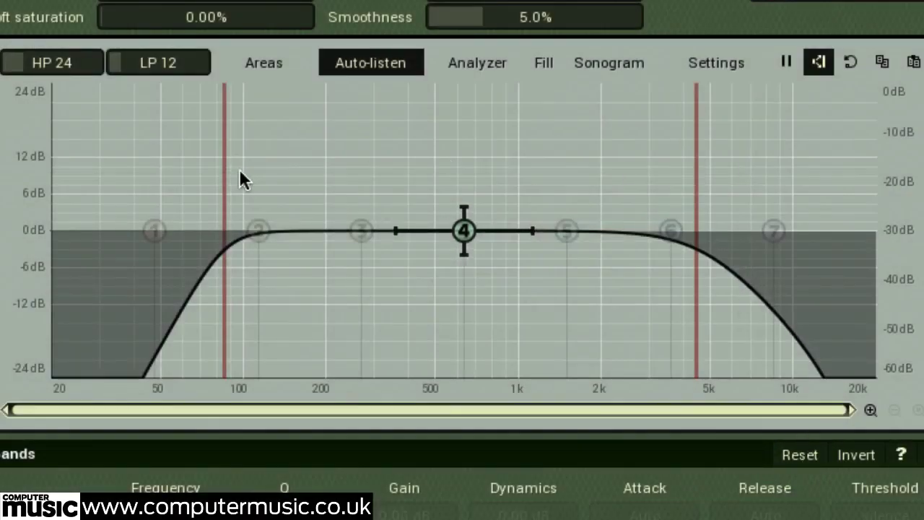
drag(226, 176, 29, 180)
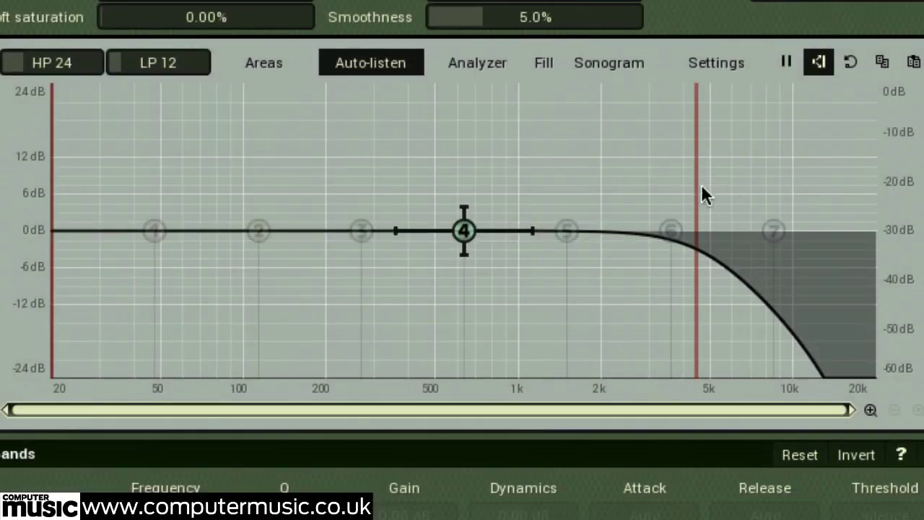
drag(697, 189, 877, 191)
drag(464, 230, 542, 154)
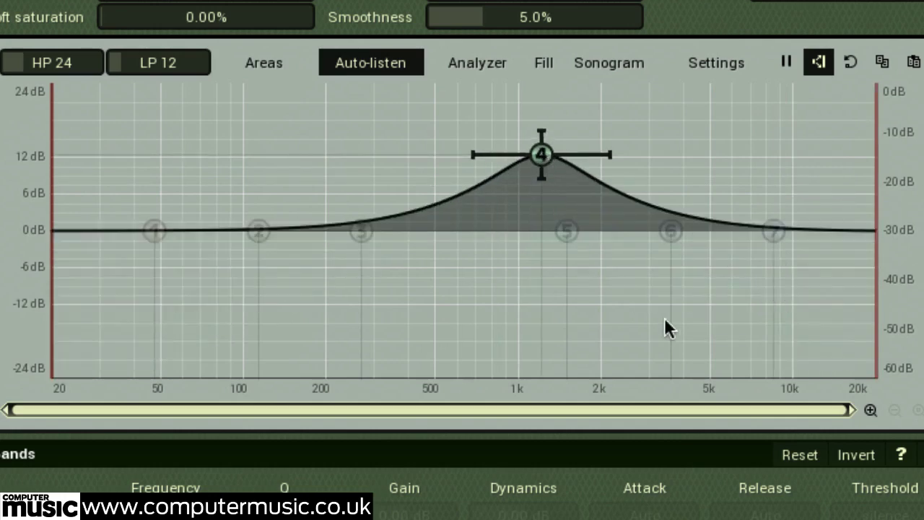
click(800, 456)
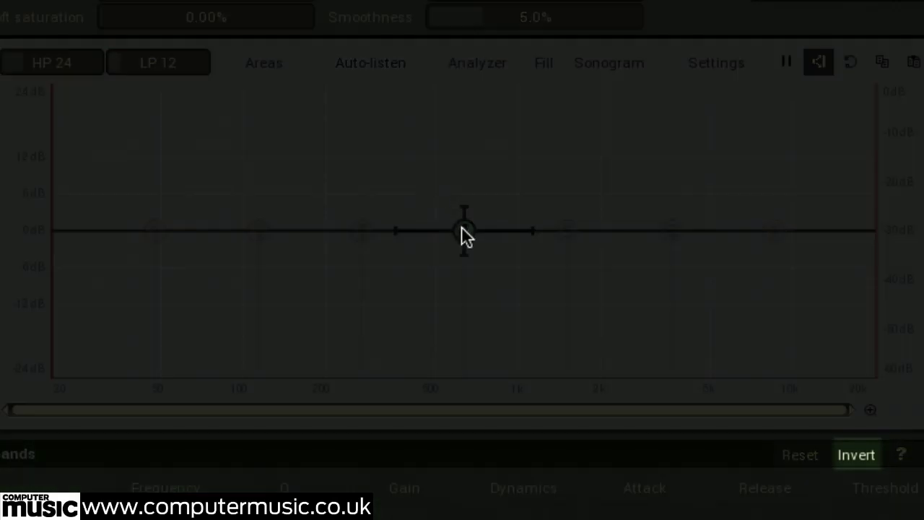
Step: Boost band 4, flip it between boost and cut with Invert, then reset it flat
drag(467, 236, 600, 168)
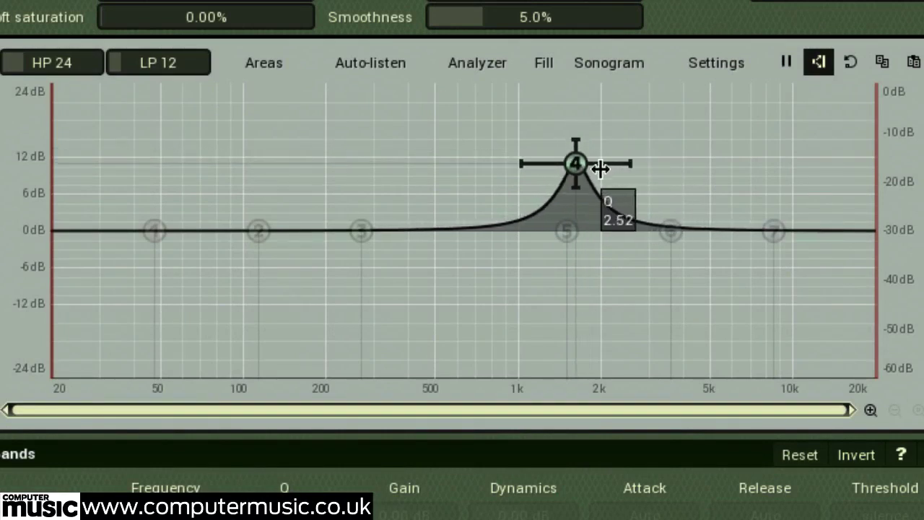
click(856, 455)
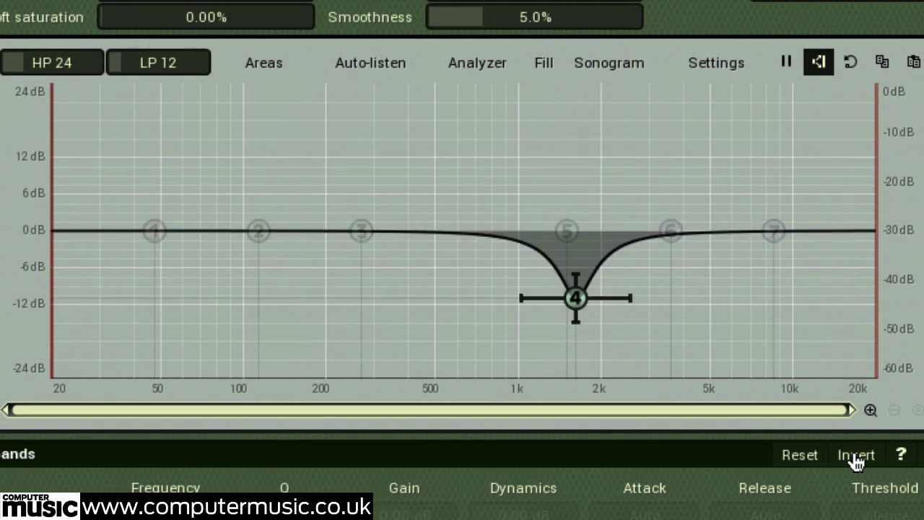
click(856, 455)
click(856, 455)
click(857, 454)
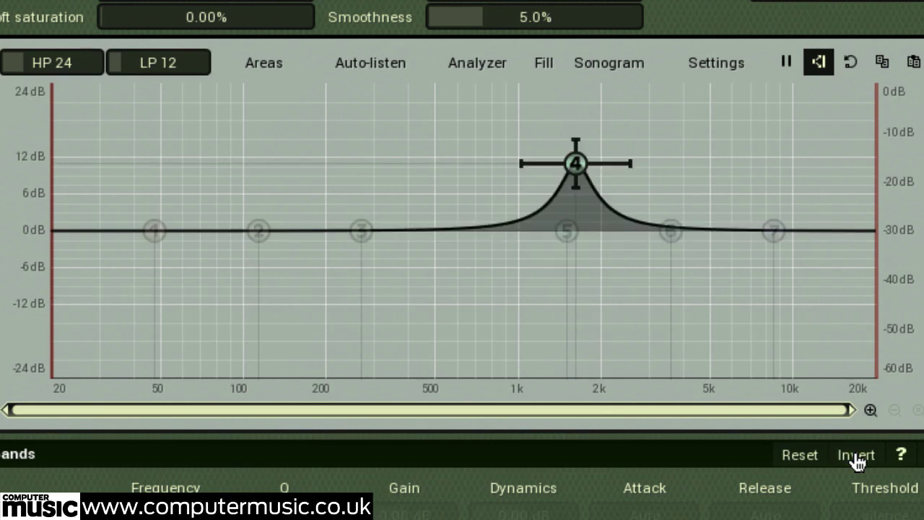
click(856, 454)
click(856, 455)
drag(628, 170, 603, 166)
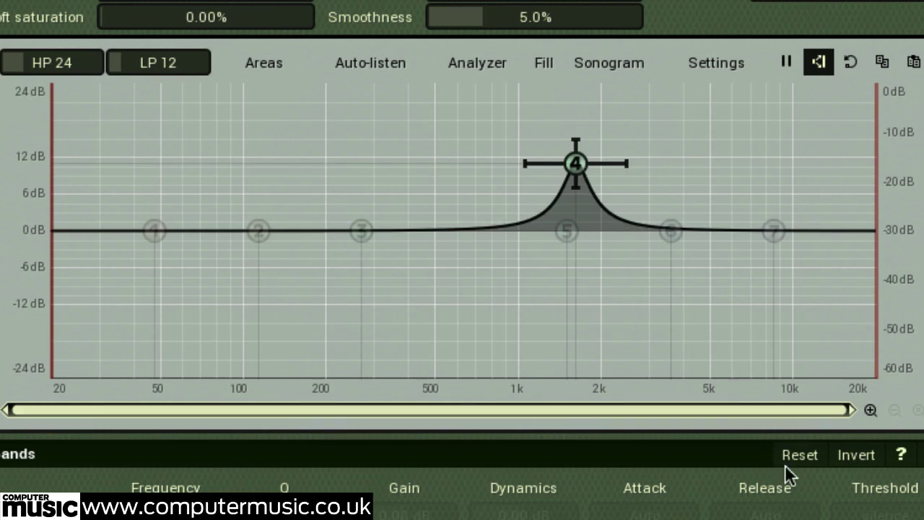
click(843, 463)
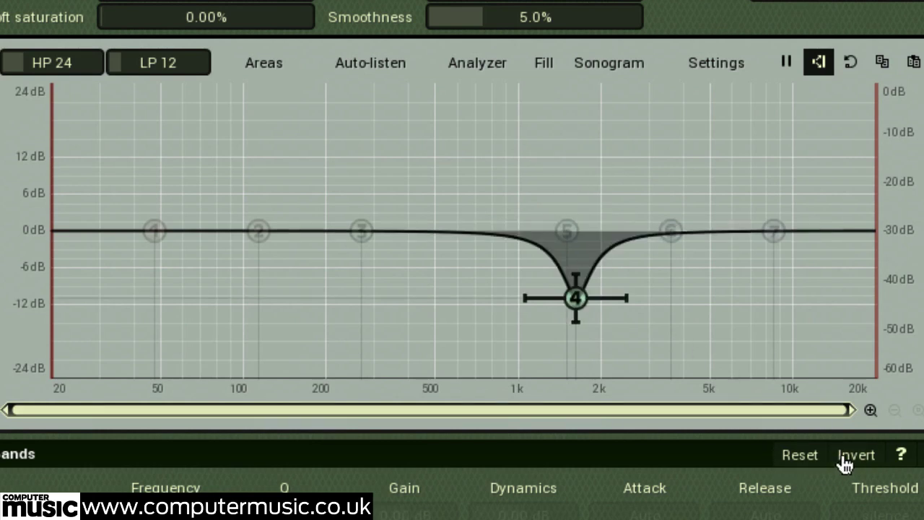
click(780, 459)
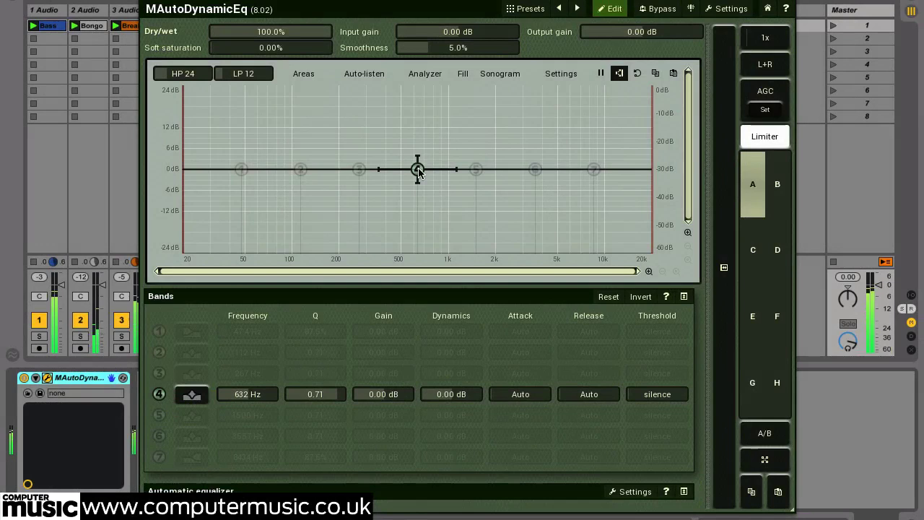
Step: Make band 4 a high shelf raised about 8 dB near 1.4 kHz
double_click(418, 171)
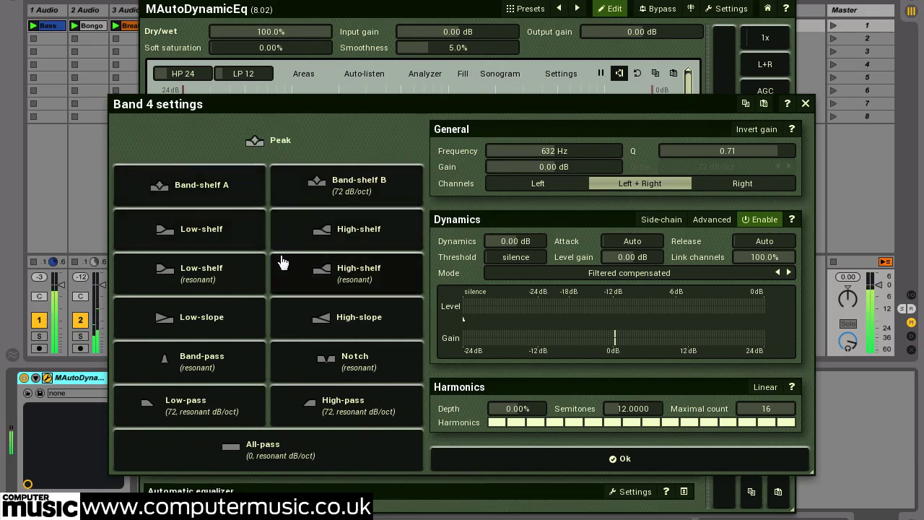
click(330, 231)
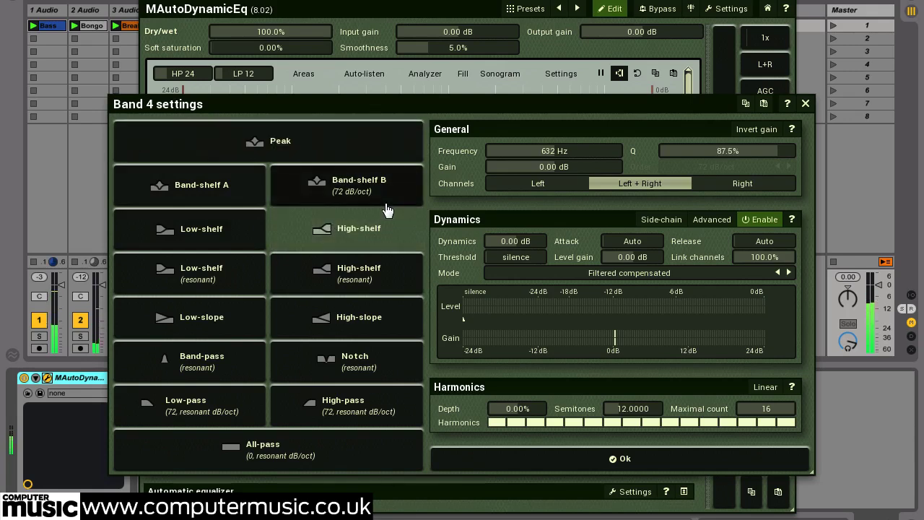
click(806, 104)
drag(416, 174, 468, 148)
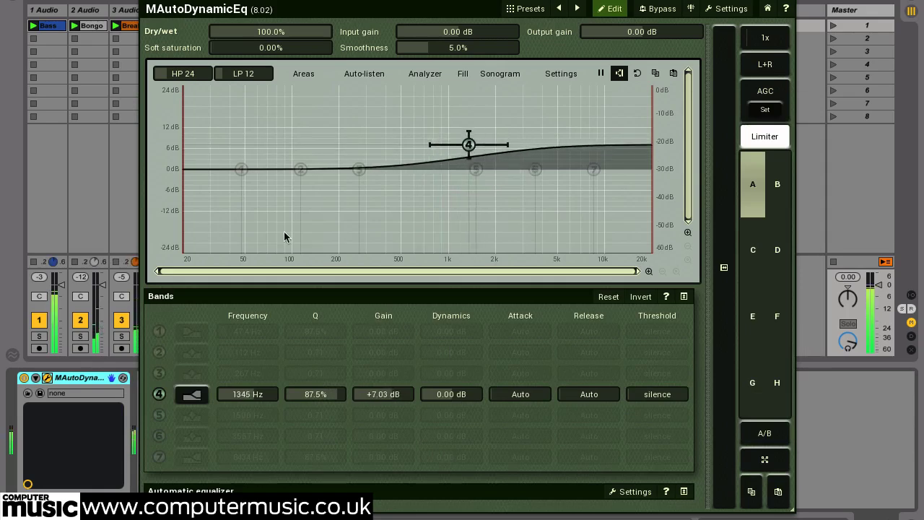
Step: Switch band 4 to a low shelf and move it down to about 653 Hz
click(200, 395)
click(218, 236)
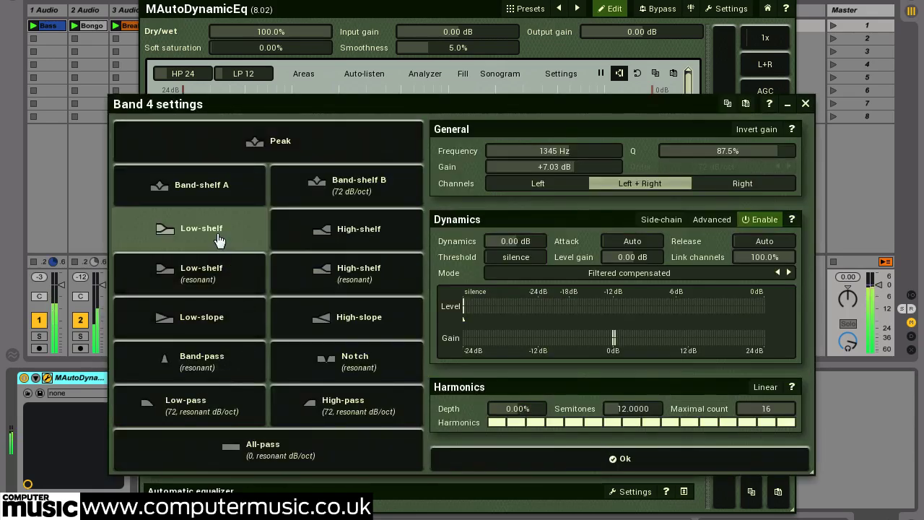
click(806, 103)
drag(469, 147, 413, 170)
Step: Change band 4 to a high-slope filter boosting +6.21 dB from 243 Hz
double_click(414, 168)
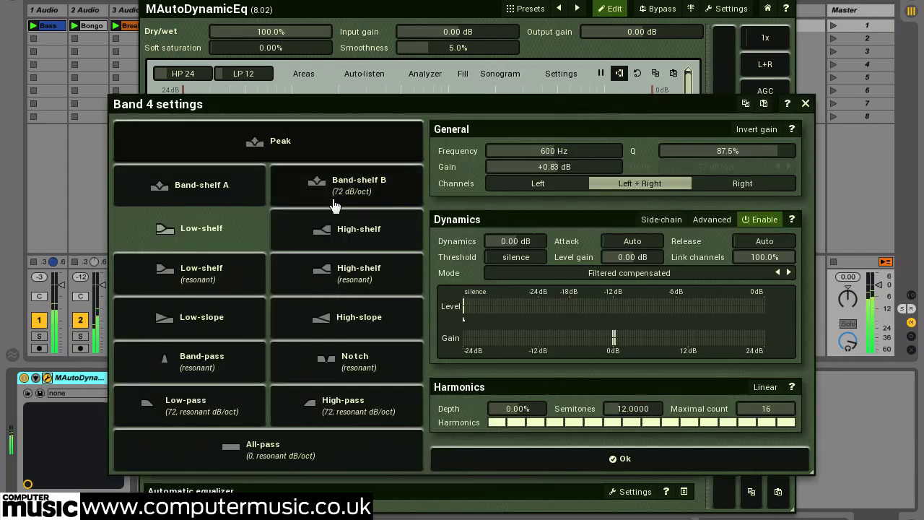
click(332, 323)
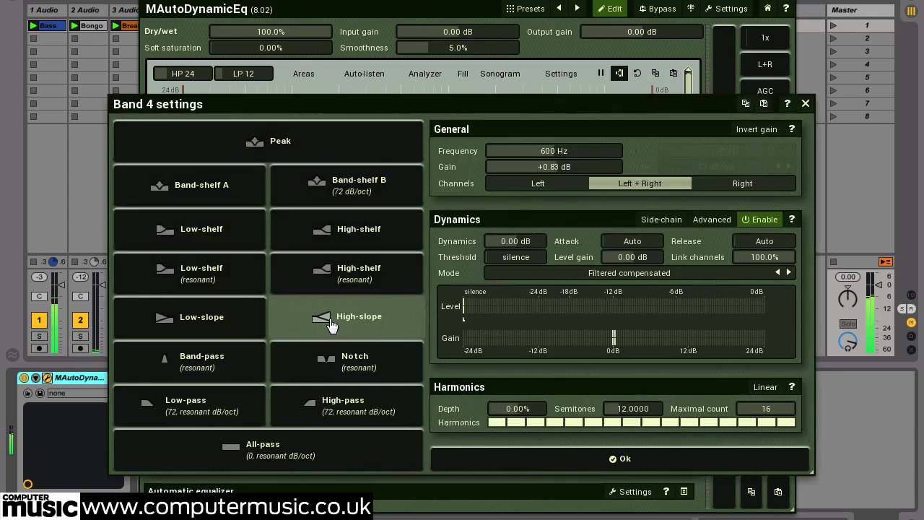
click(806, 103)
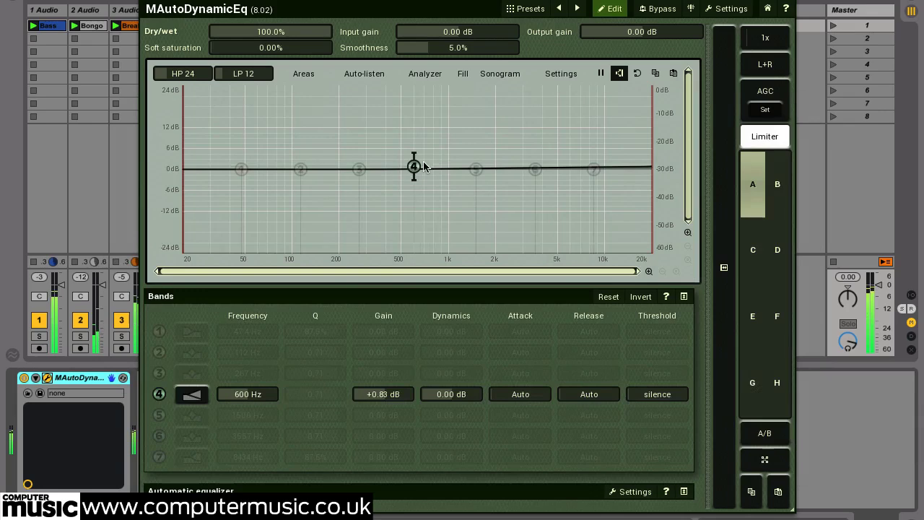
drag(424, 166, 352, 150)
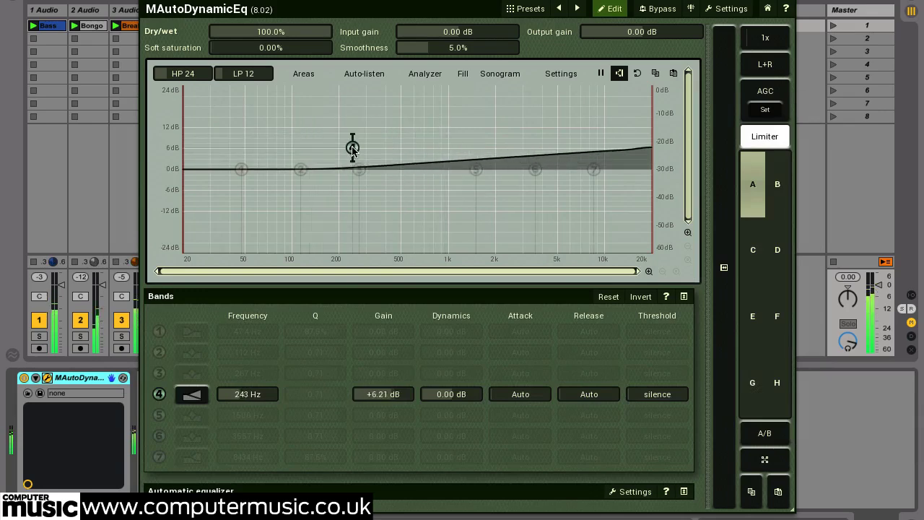
double_click(353, 148)
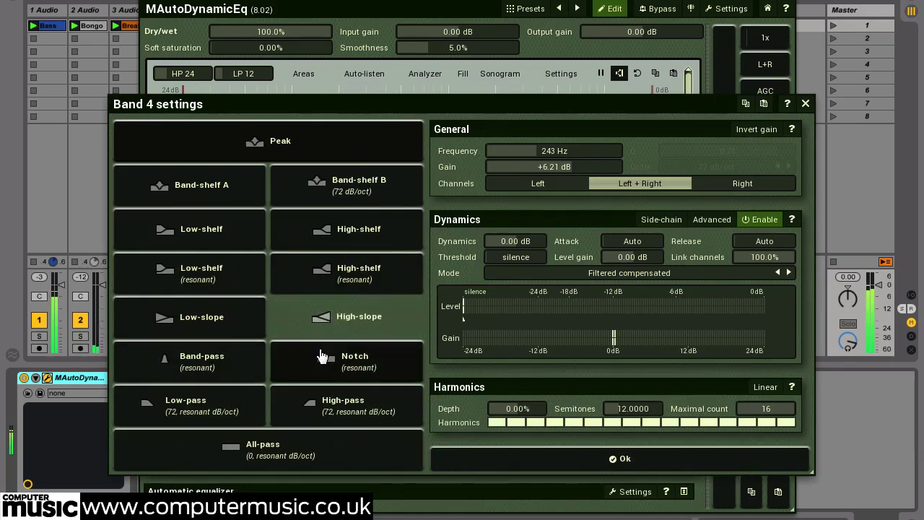
Step: Try band 4 as a band-pass near 1.5 kHz, then as a notch swept toward 4.4 kHz
click(238, 357)
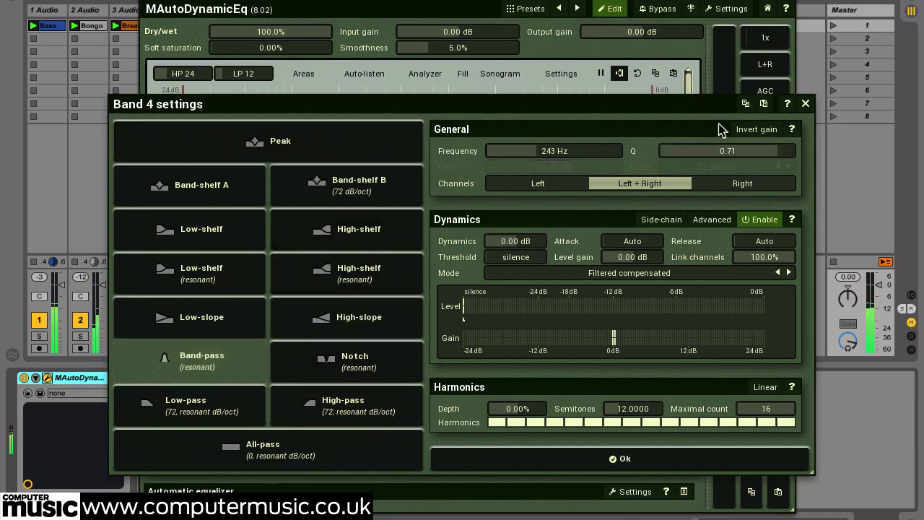
click(805, 103)
drag(353, 150, 480, 124)
double_click(439, 122)
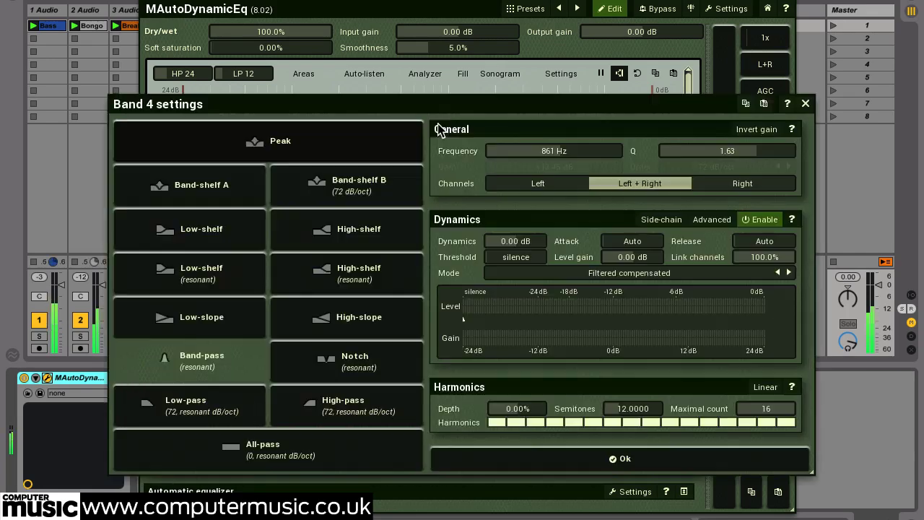
click(388, 351)
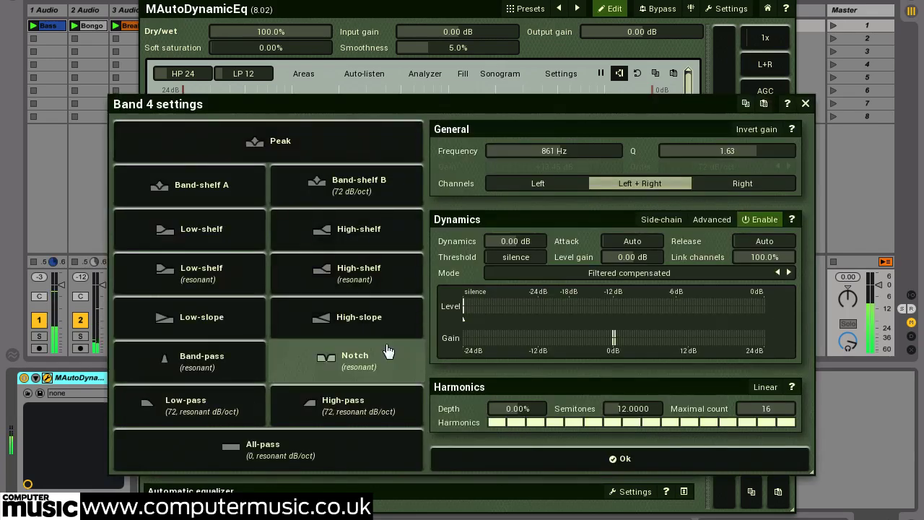
click(805, 104)
drag(441, 123, 417, 113)
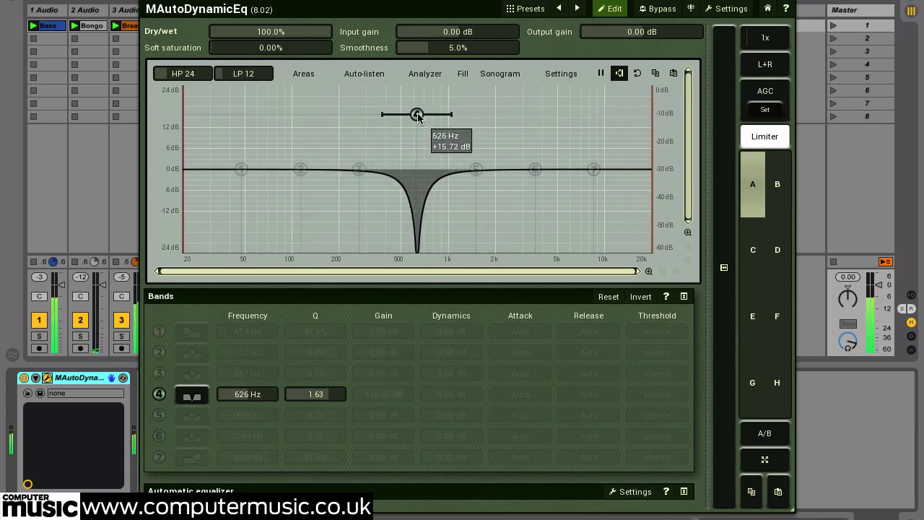
Step: Make band 4 a Band-shelf B boost of +2.48 dB at 1159 Hz, width 68.0%
double_click(416, 113)
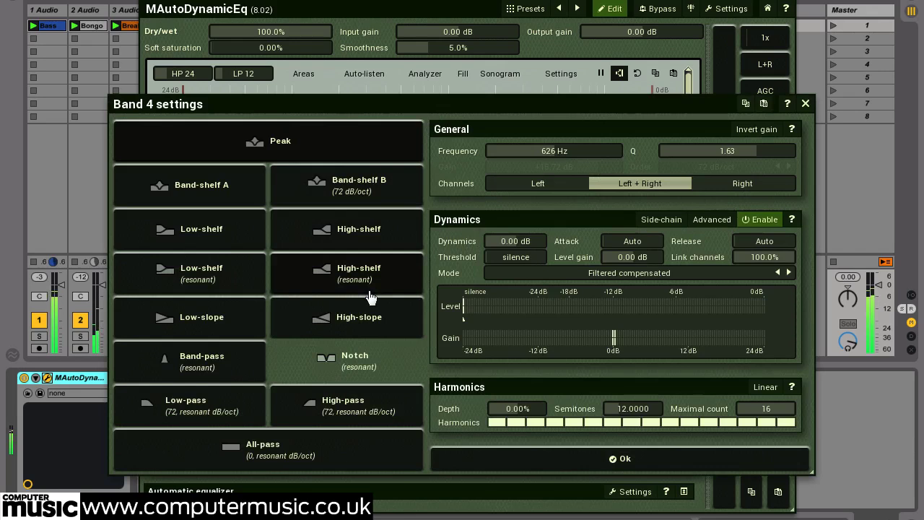
click(355, 191)
click(807, 105)
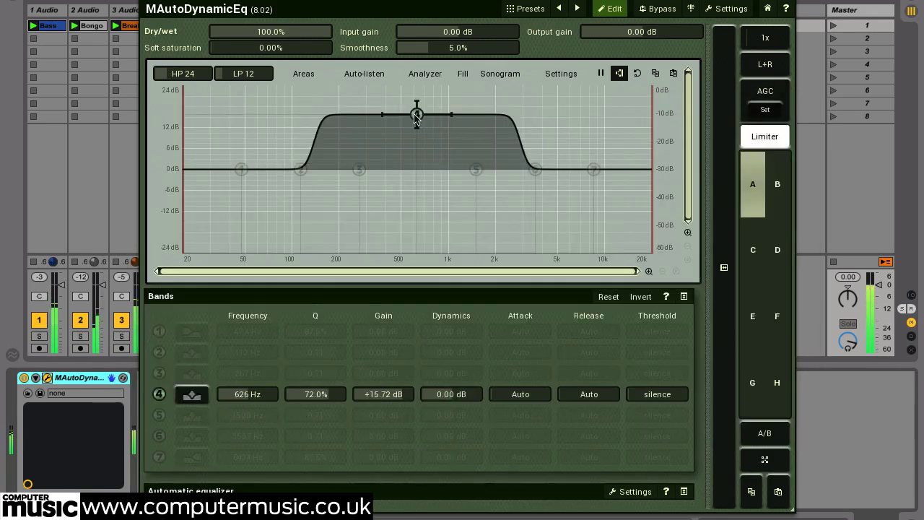
drag(416, 116, 513, 136)
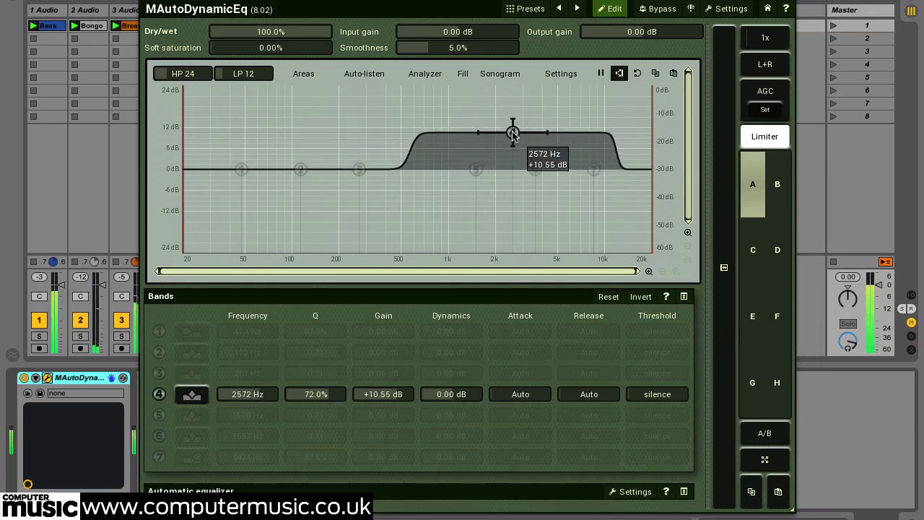
scroll(513, 136, down, 10)
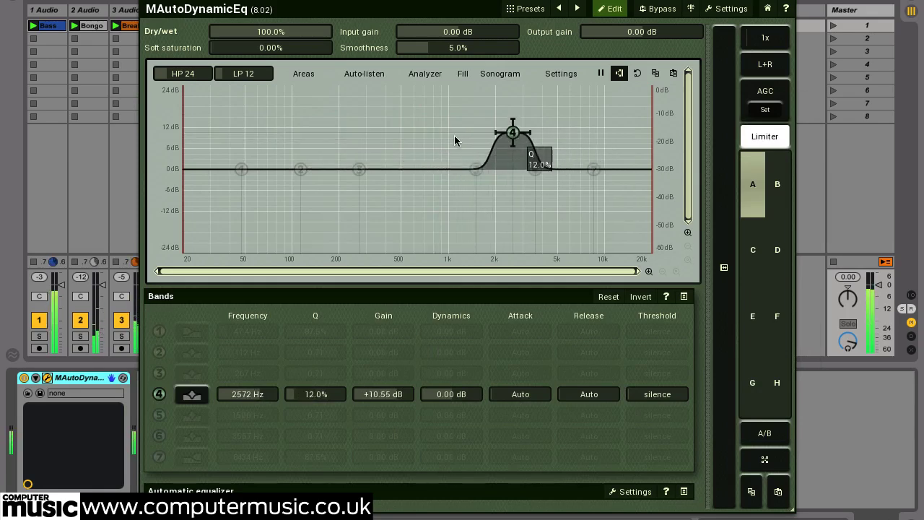
scroll(455, 141, up, 12)
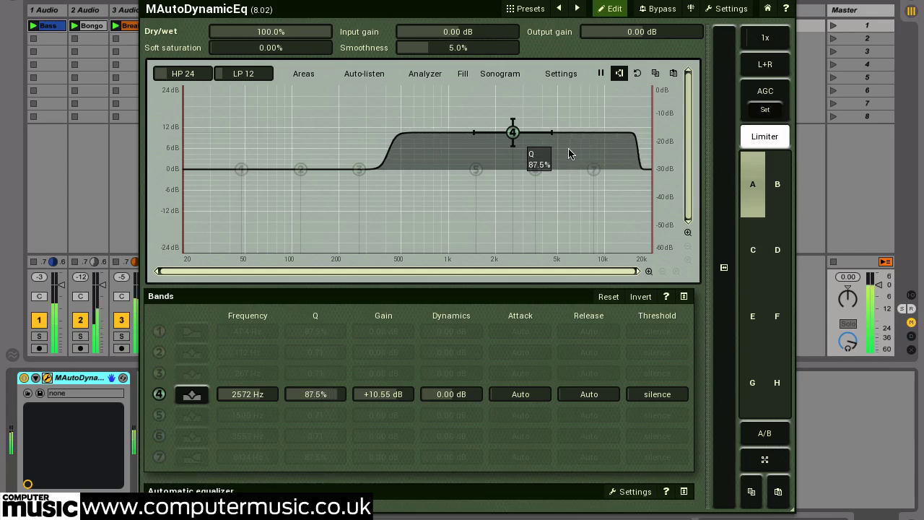
double_click(512, 133)
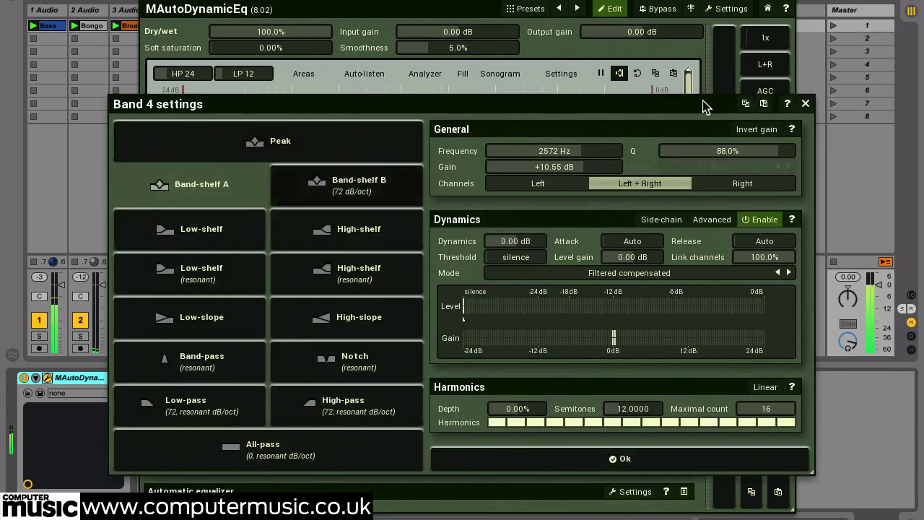
click(806, 104)
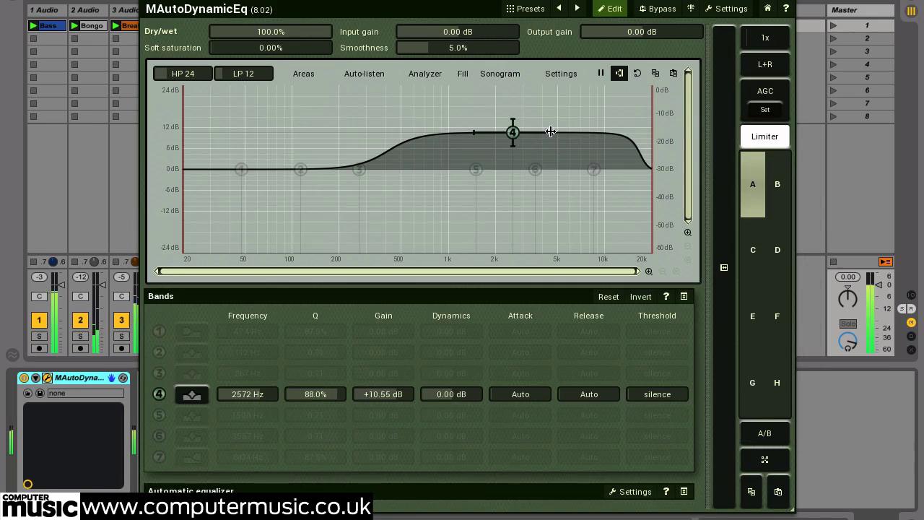
scroll(514, 131, down, 3)
drag(511, 133, 459, 163)
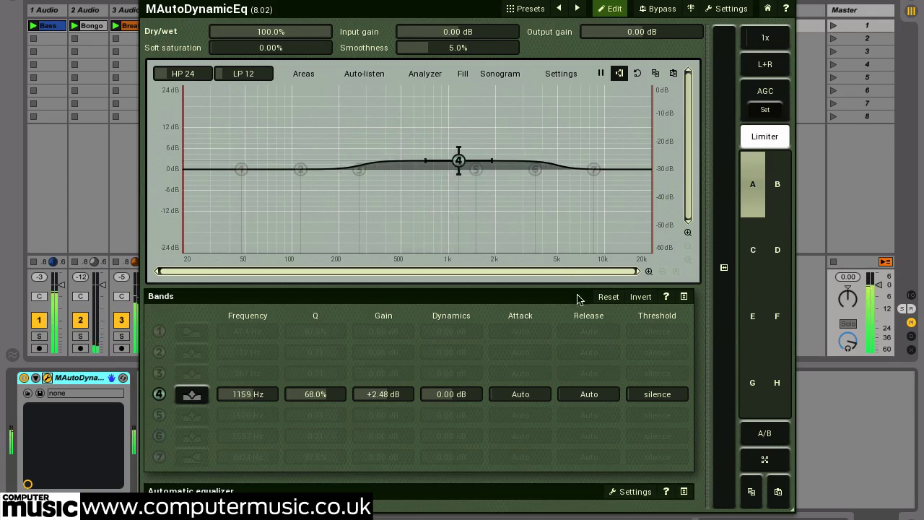
Step: Reset band 4 to flat, then boost its gain to +7.39 dB in its settings
click(606, 300)
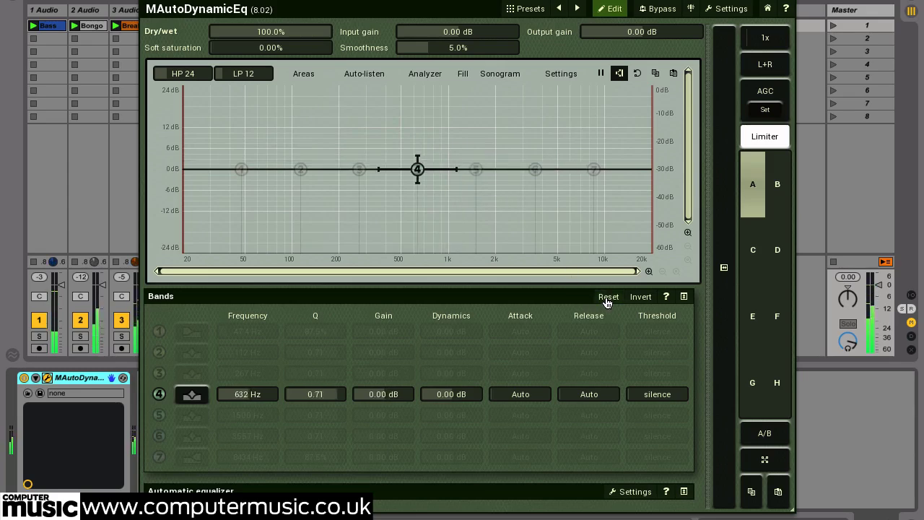
double_click(417, 169)
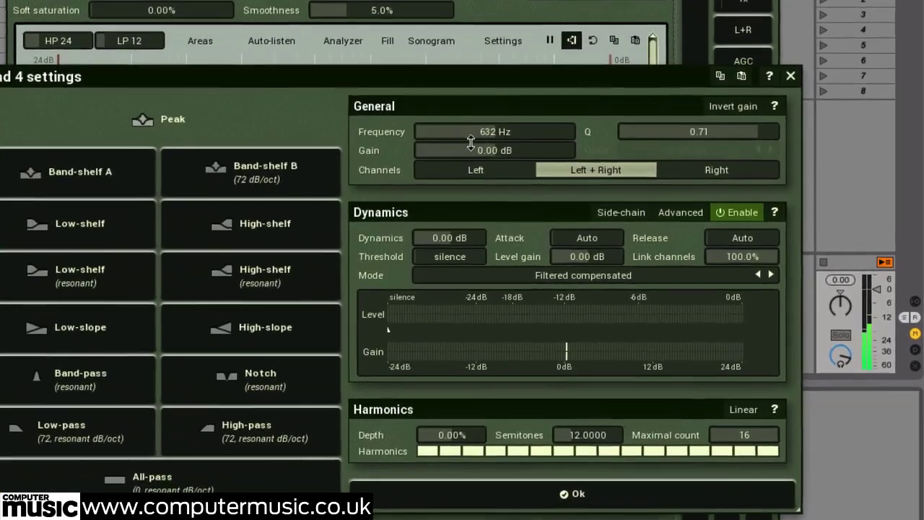
scroll(498, 134, up, 5)
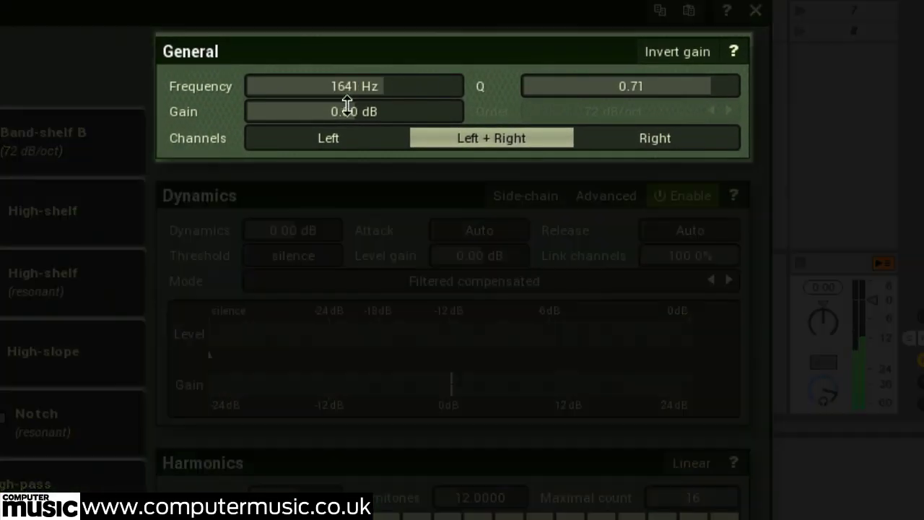
drag(347, 104, 373, 38)
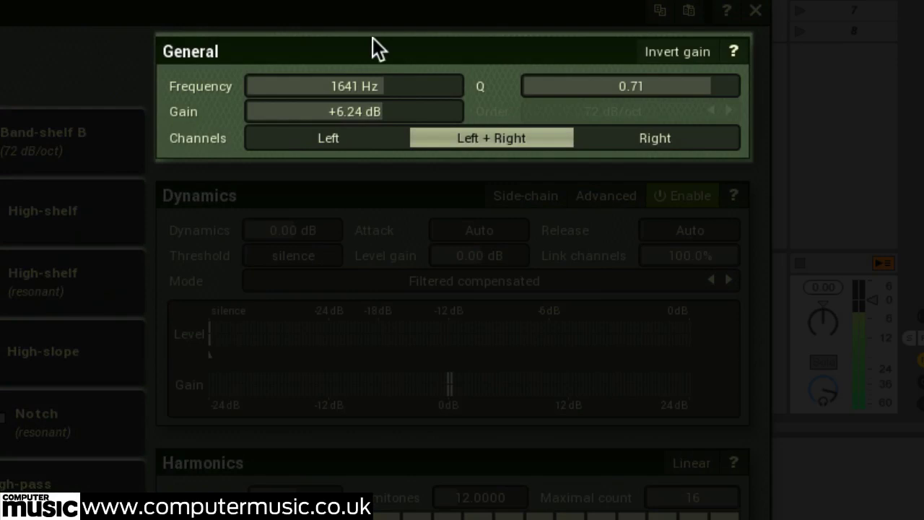
drag(377, 75, 376, 37)
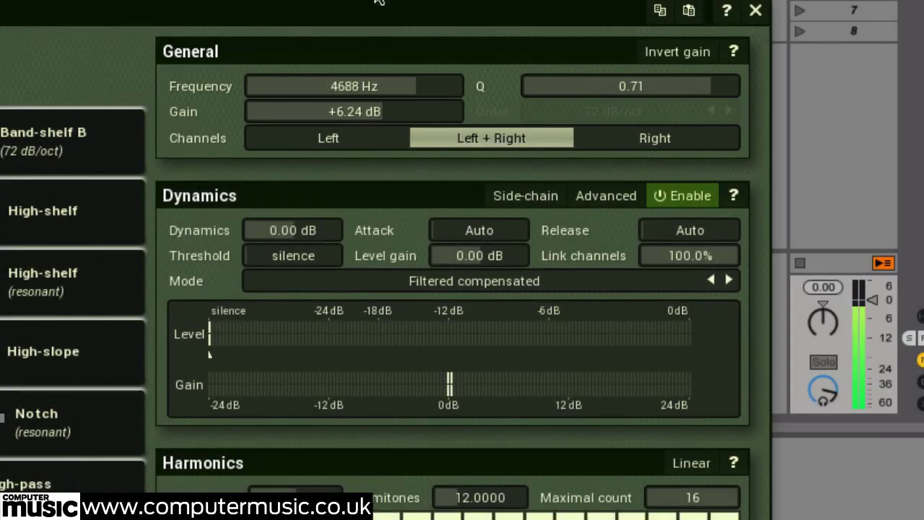
mouse_move(368, 105)
mouse_down()
mouse_move(378, 75)
mouse_move(372, 117)
mouse_up()
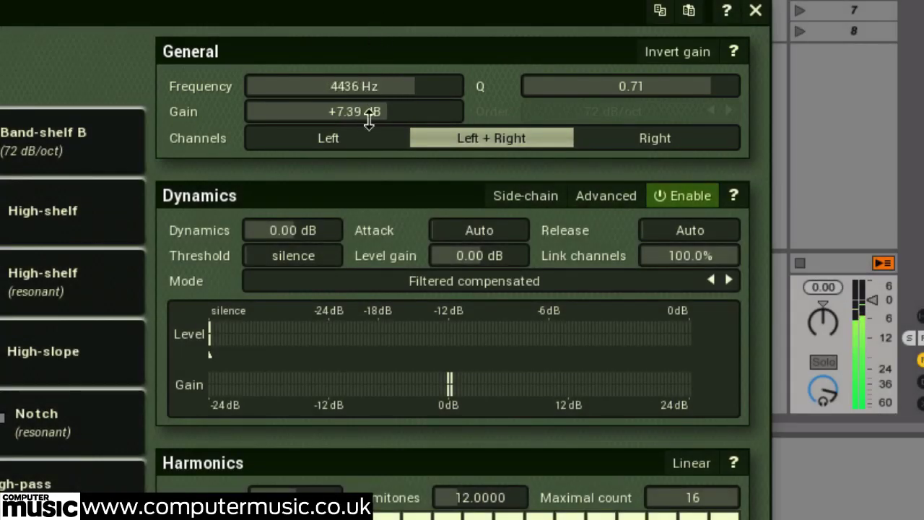
Step: Apply band 4 to left only, right only, then both channels, ending near 3.8 kHz
click(369, 142)
drag(389, 85, 400, 172)
click(640, 141)
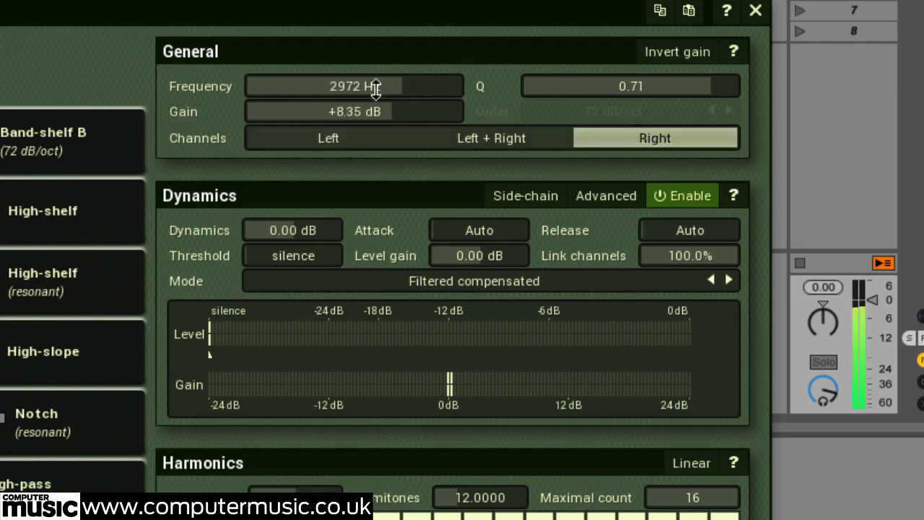
drag(373, 86, 484, 93)
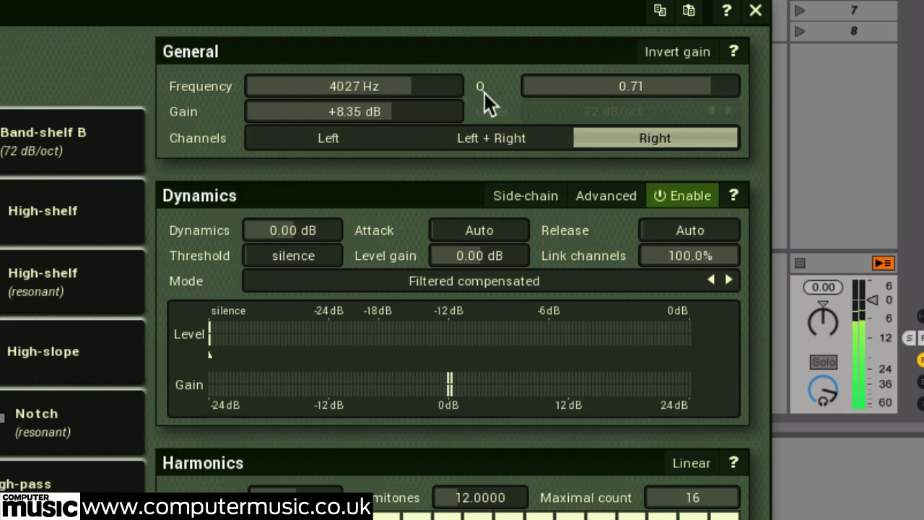
click(503, 143)
drag(406, 87, 399, 116)
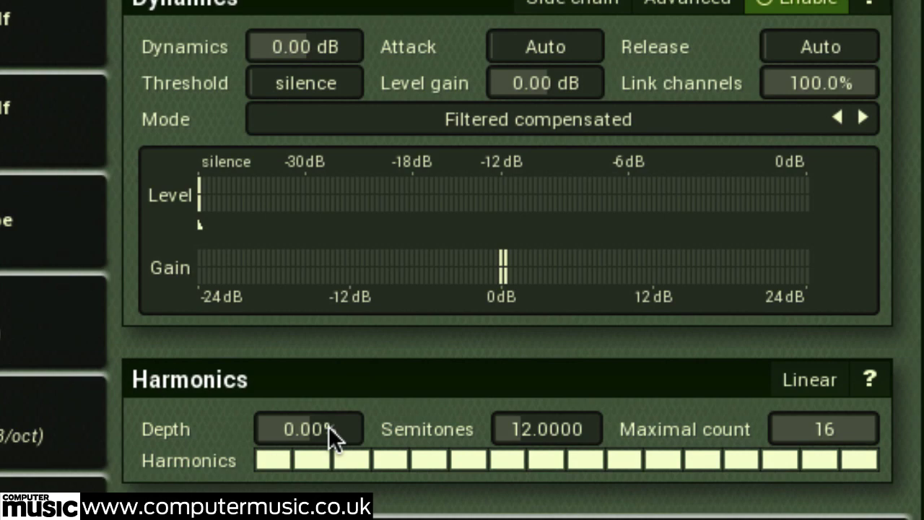
Step: Raise band 4's harmonics depth to 52.8% on its +7.46 dB peak at 100 Hz
drag(329, 426, 328, 393)
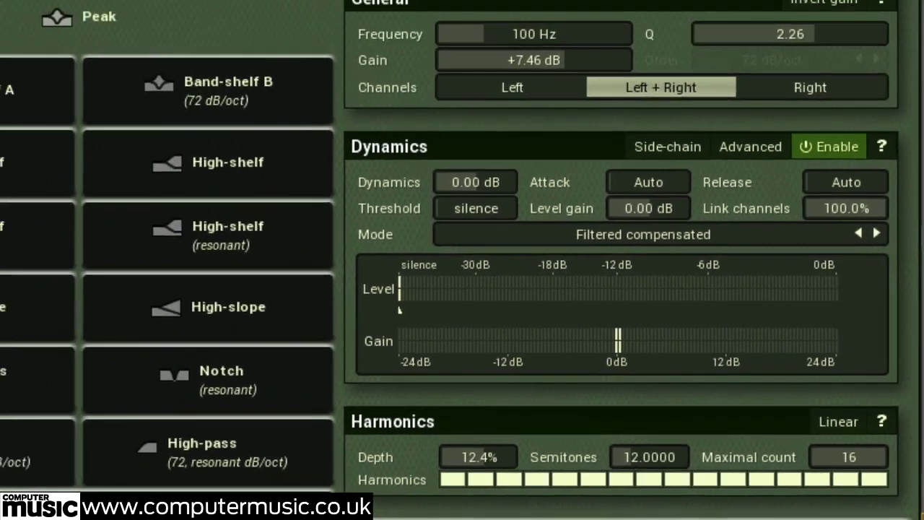
drag(478, 457, 478, 433)
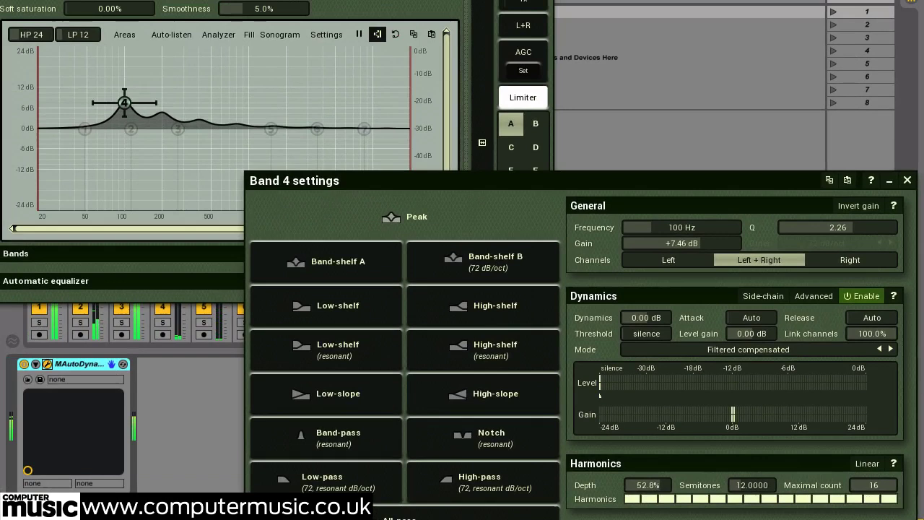
Step: Raise band 4's harmonics depth to 96.8% and set the semitone spacing to 12.658
mouse_move(648, 484)
mouse_down()
mouse_move(647, 451)
mouse_move(648, 514)
mouse_move(655, 491)
mouse_move(636, 481)
mouse_move(637, 490)
mouse_up()
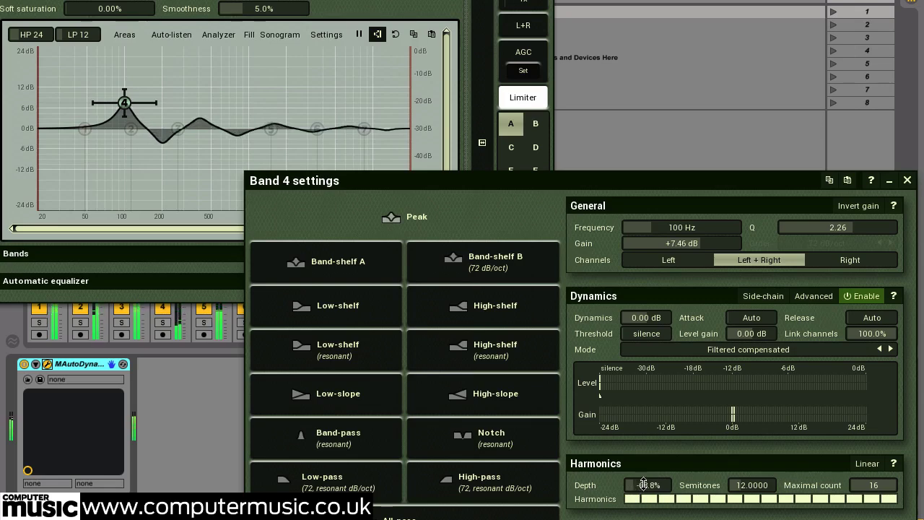
drag(643, 484, 638, 195)
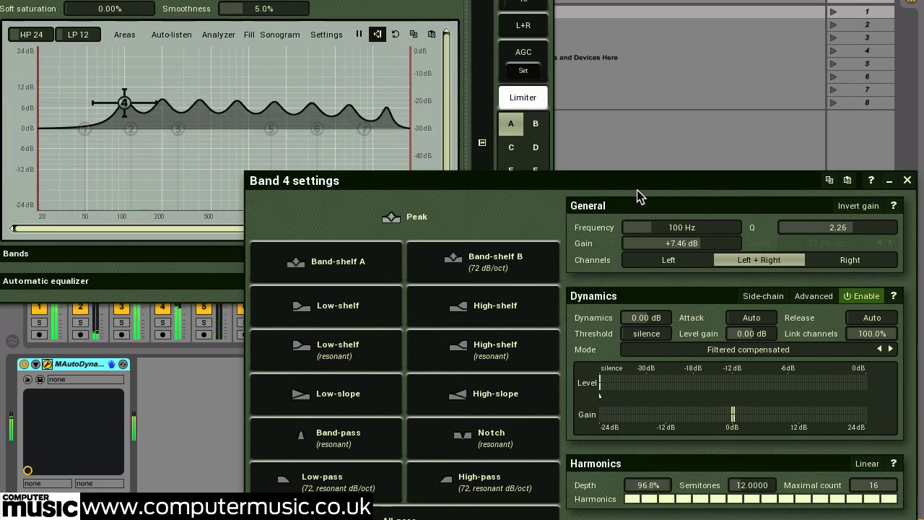
mouse_move(745, 479)
mouse_down()
mouse_move(745, 411)
mouse_move(745, 494)
mouse_up()
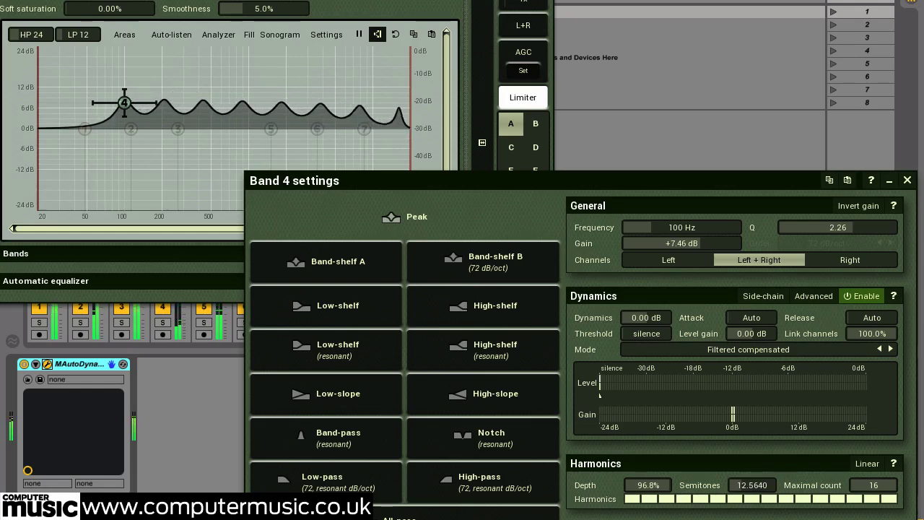
Step: Try Linear spacing, a maximal count of 5, and muting the second harmonic, then restore each
click(866, 463)
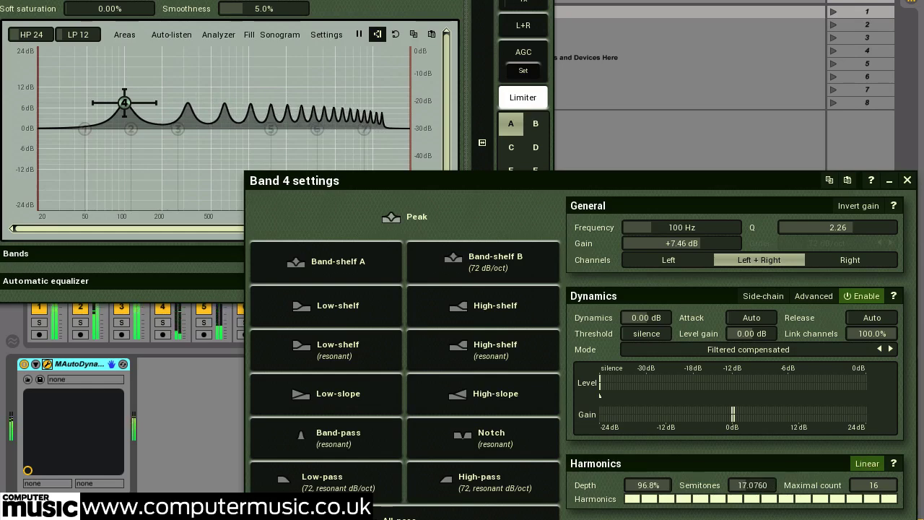
click(865, 464)
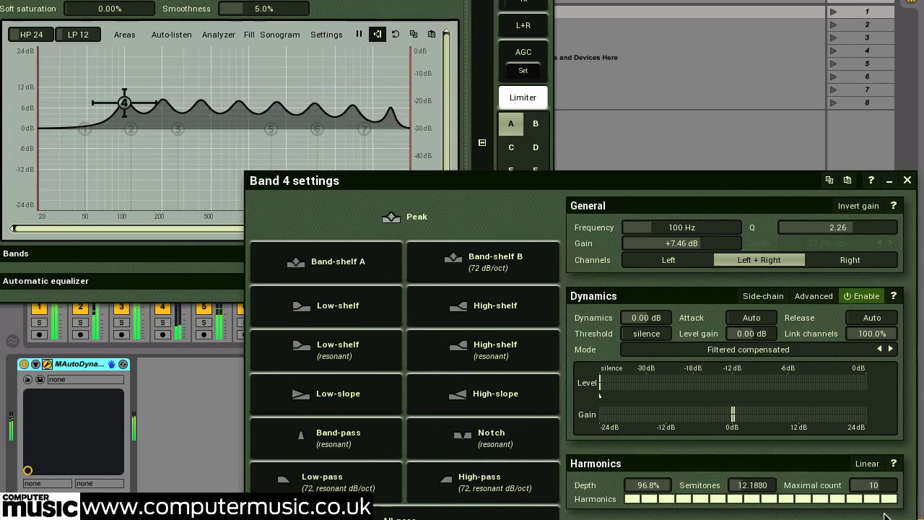
mouse_move(874, 485)
mouse_down()
mouse_move(865, 484)
mouse_move(882, 489)
mouse_up()
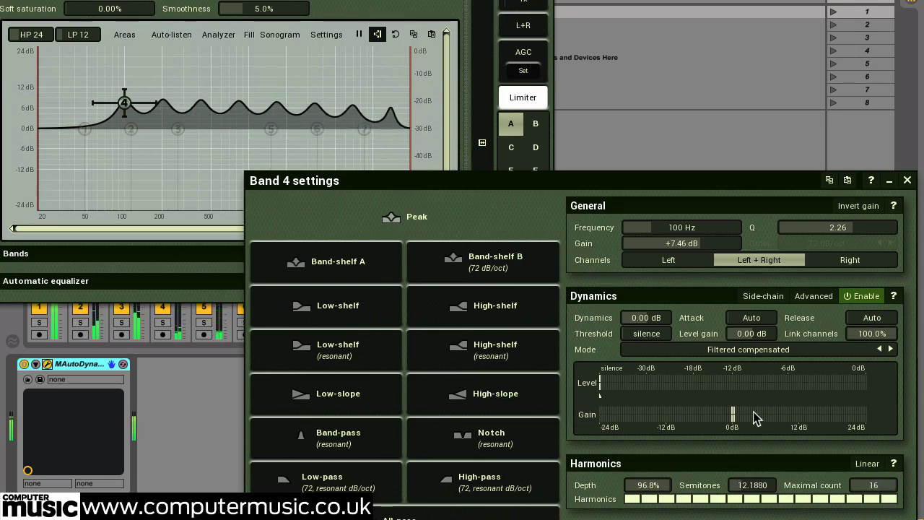
click(651, 502)
click(650, 502)
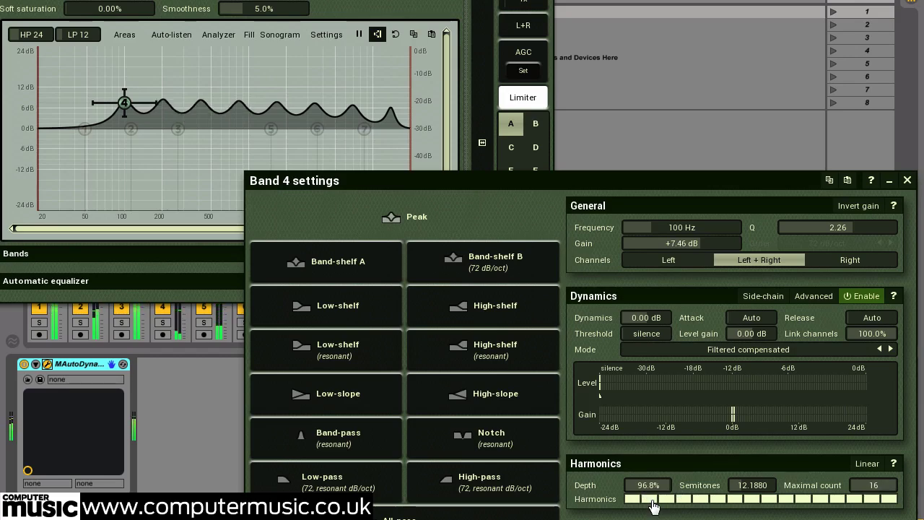